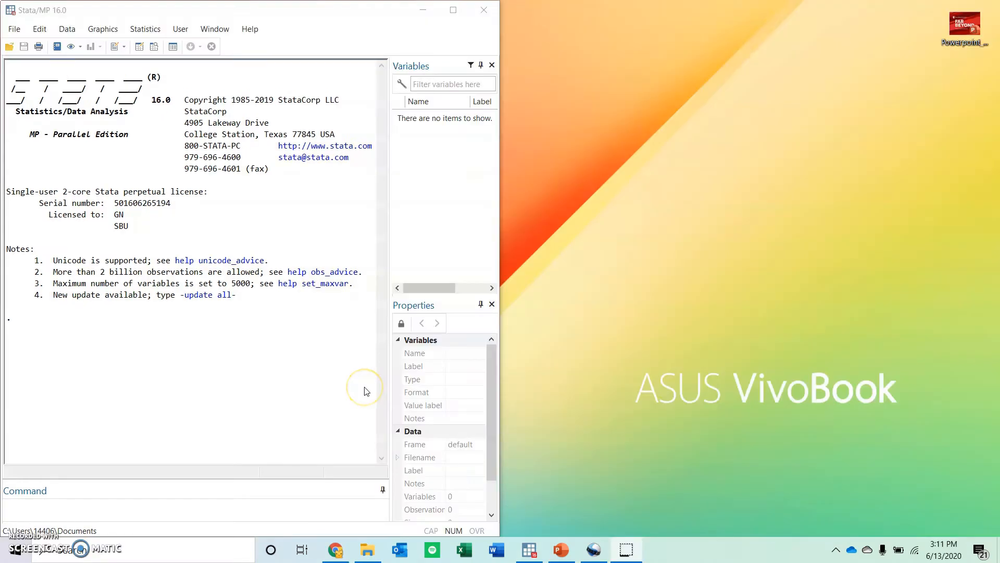
Step: Start a delimited text data import and choose the auto CSV file on the Desktop as the source
{"action": "left_click", "coordinate": [373, 381]}
{"action": "left_click", "coordinate": [366, 380]}
{"action": "left_click", "coordinate": [14, 30]}
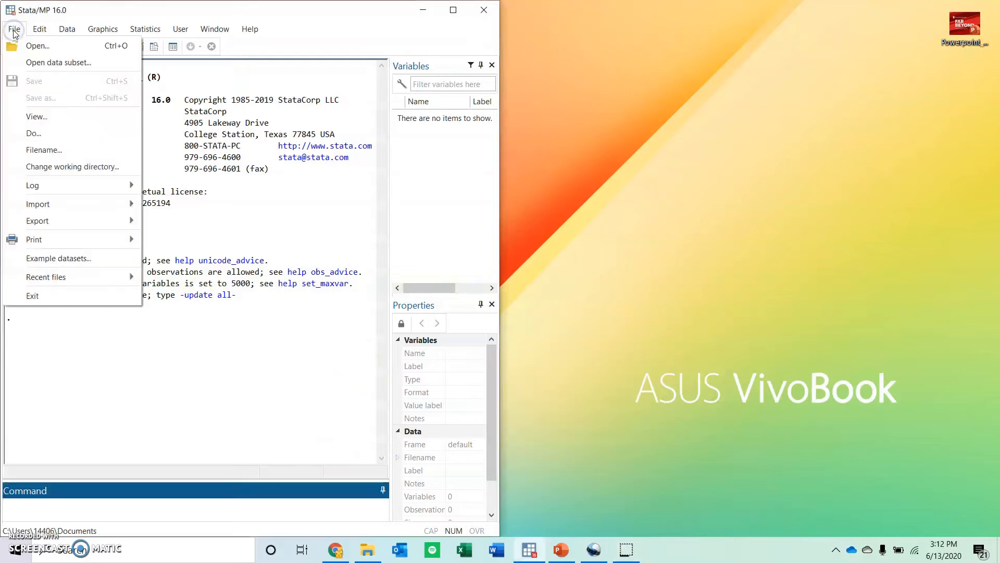
{"action": "mouse_move", "coordinate": [56, 202]}
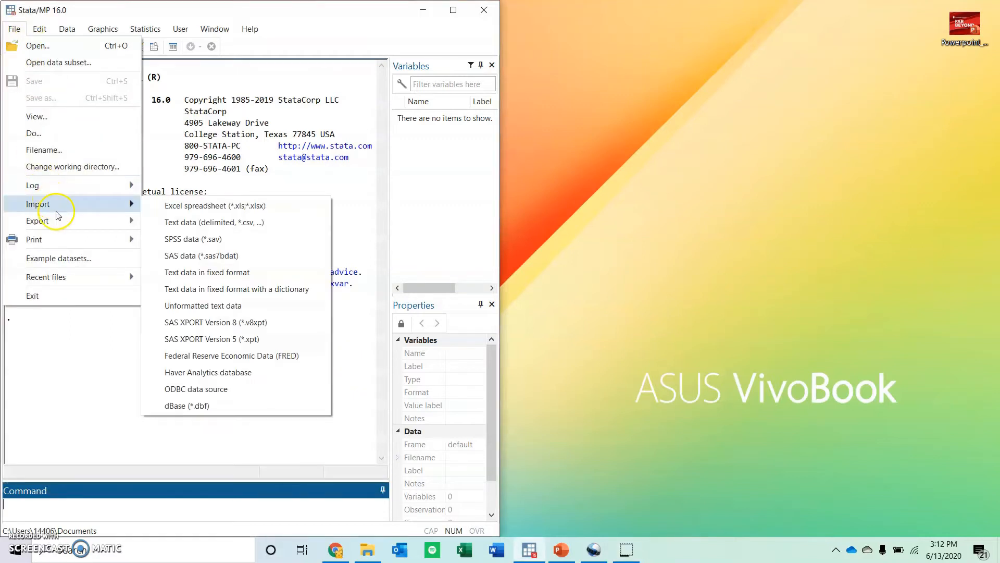
{"action": "left_click", "coordinate": [165, 225]}
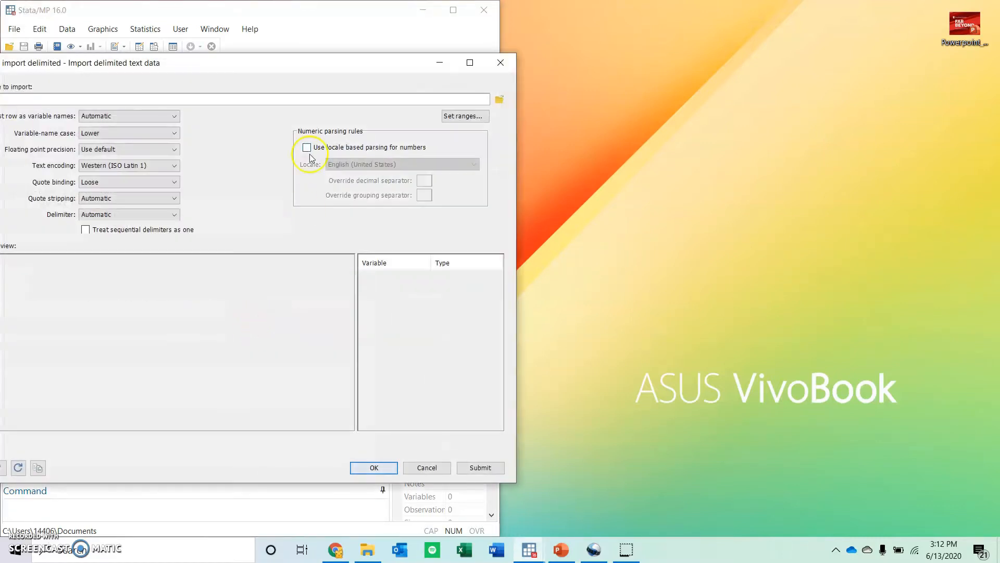
{"action": "left_click_drag", "start_coordinate": [290, 65], "coordinate": [450, 67]}
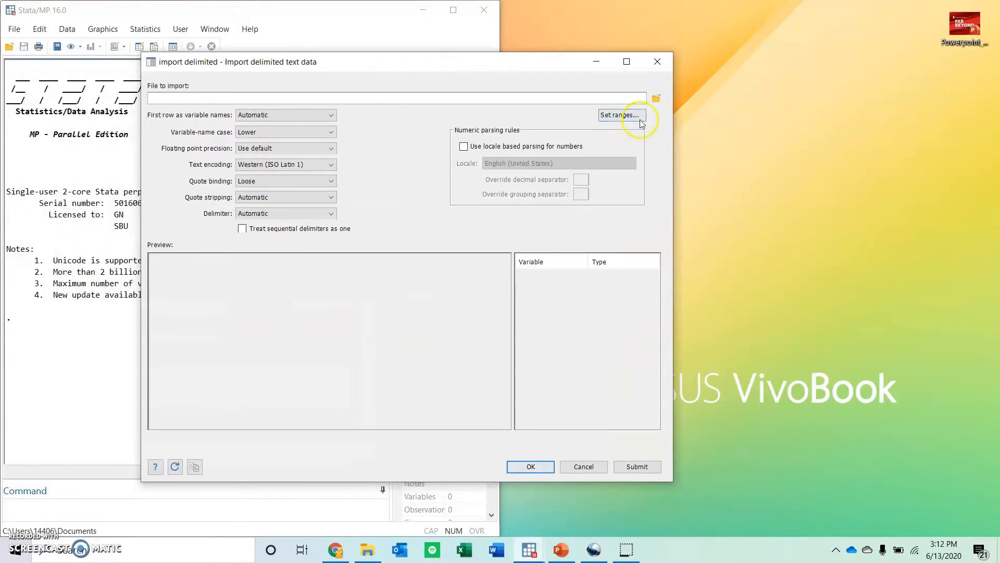
{"action": "left_click", "coordinate": [657, 99]}
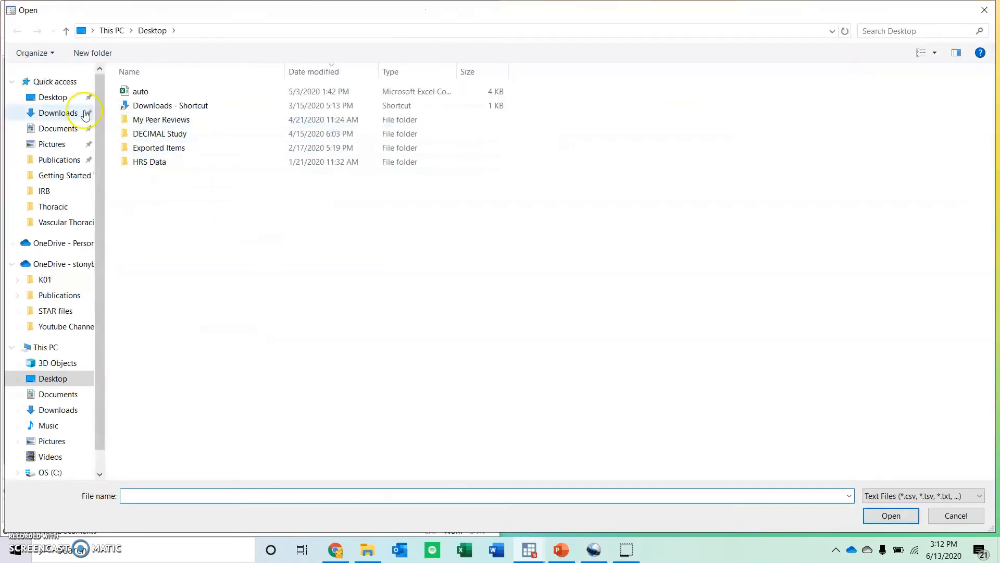
{"action": "left_click", "coordinate": [142, 92]}
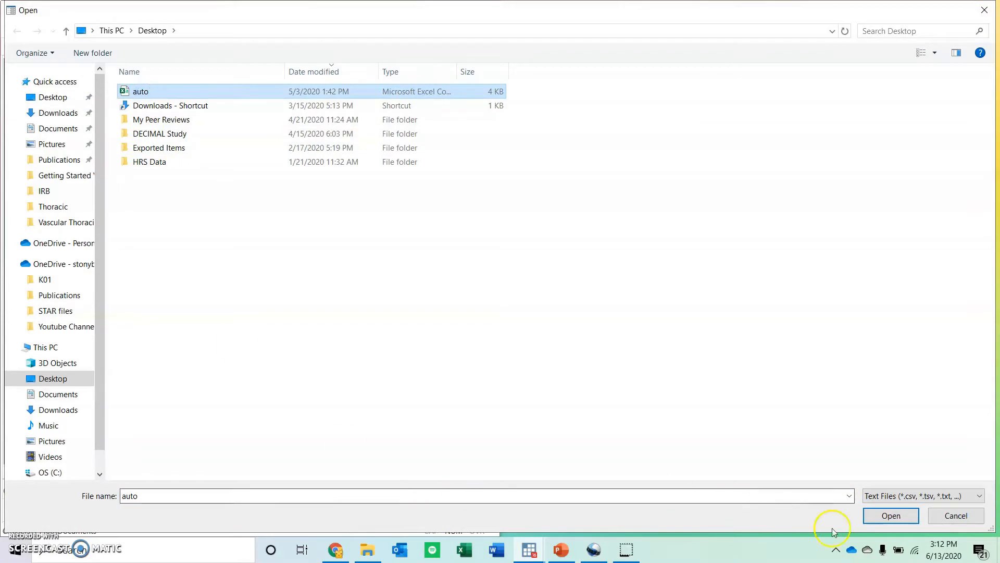
{"action": "left_click", "coordinate": [891, 521]}
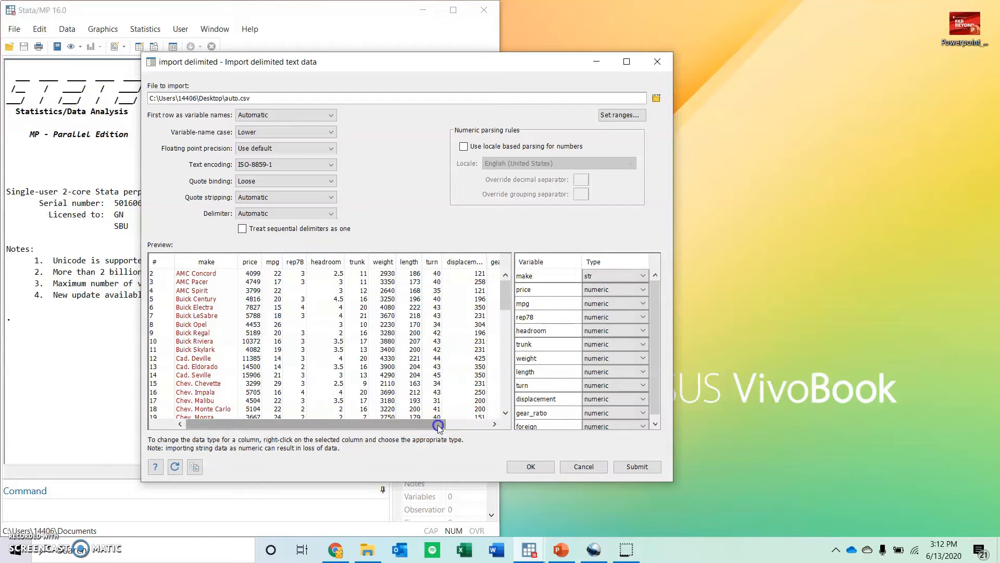
Step: Check the preview columns and import auto.csv with make at its default type and price as numeric
{"action": "left_click_drag", "start_coordinate": [439, 428], "coordinate": [484, 428]}
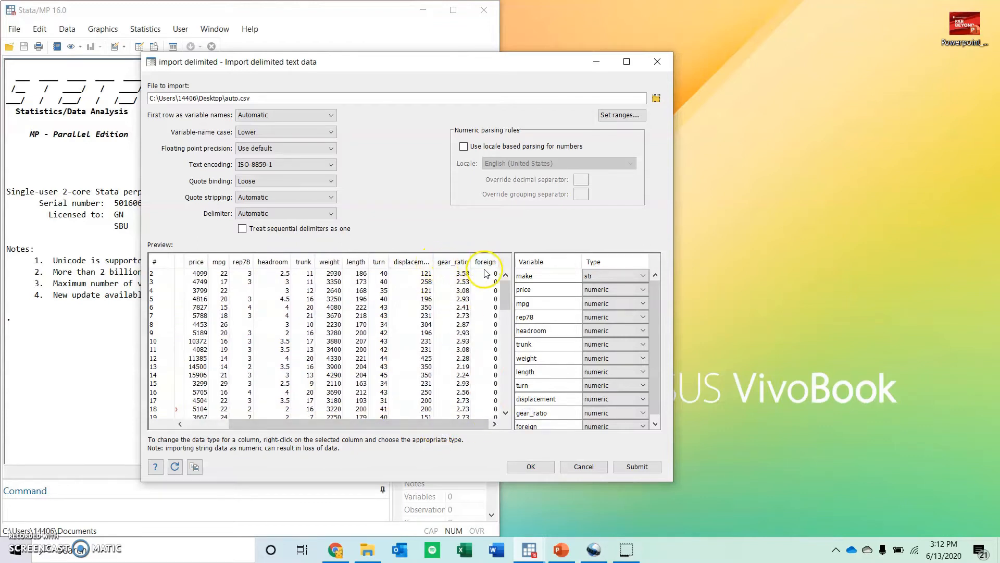
{"action": "left_click_drag", "start_coordinate": [424, 423], "coordinate": [334, 423]}
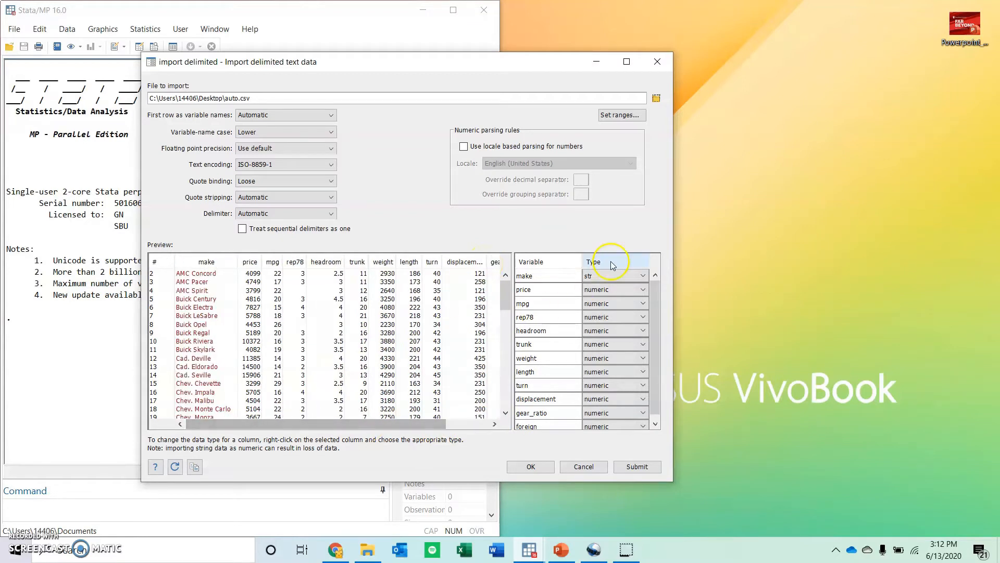
{"action": "left_click", "coordinate": [642, 275]}
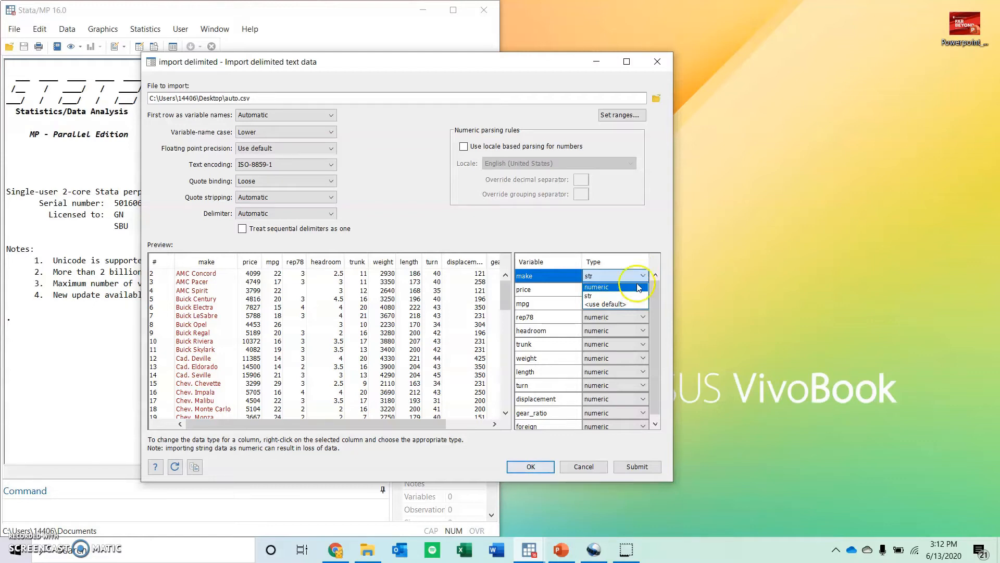
{"action": "left_click", "coordinate": [635, 305]}
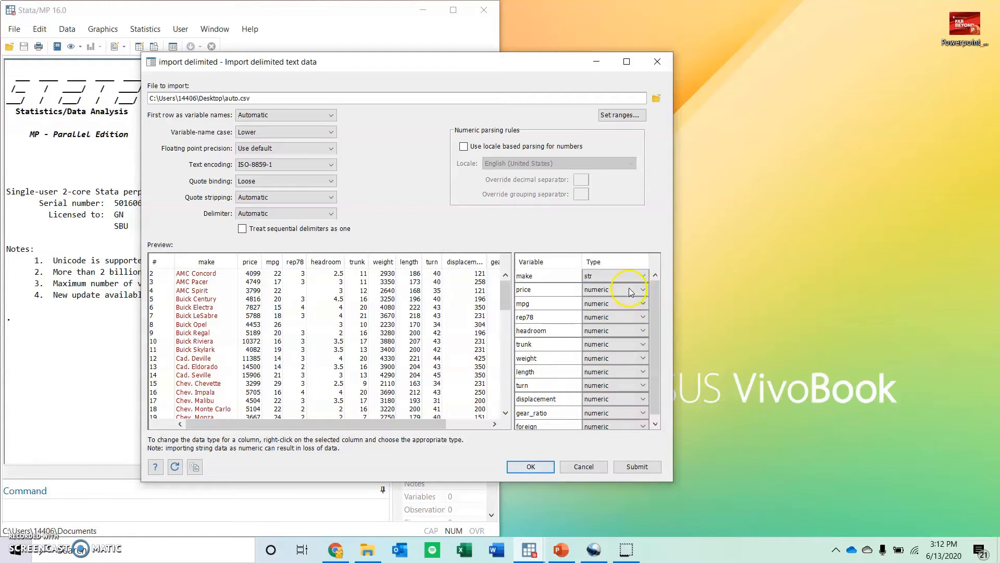
{"action": "left_click", "coordinate": [634, 289]}
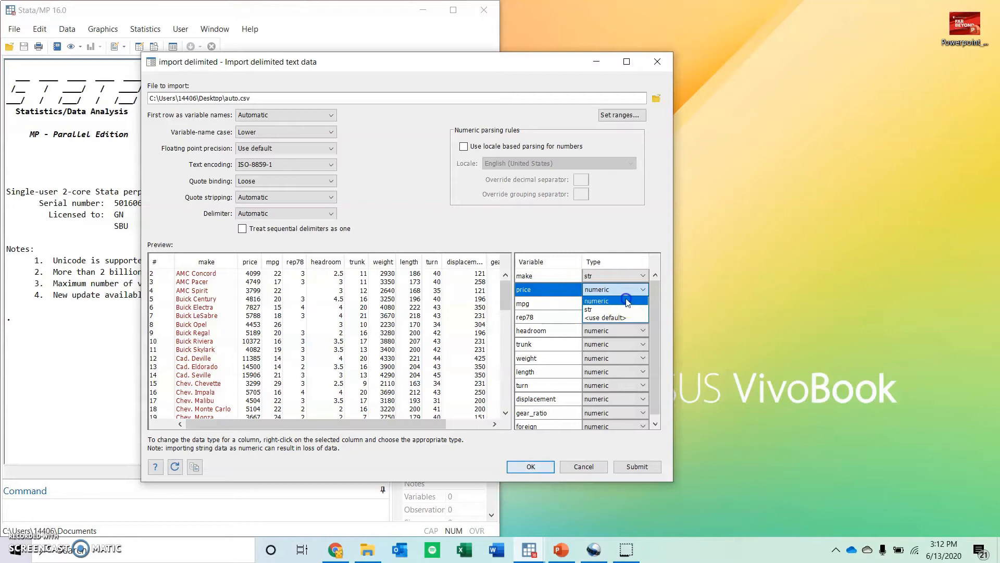
{"action": "left_click", "coordinate": [628, 301]}
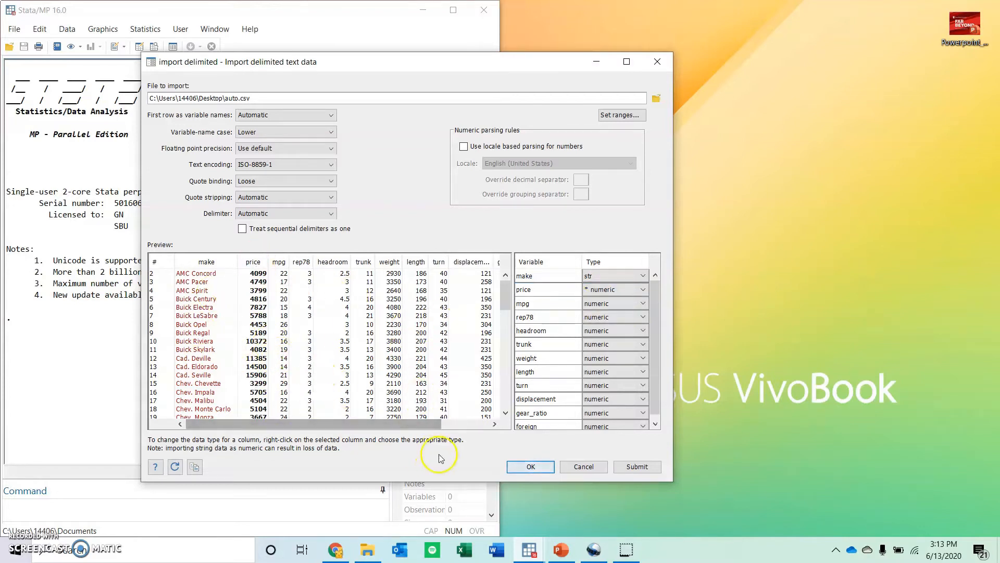
{"action": "left_click", "coordinate": [543, 467]}
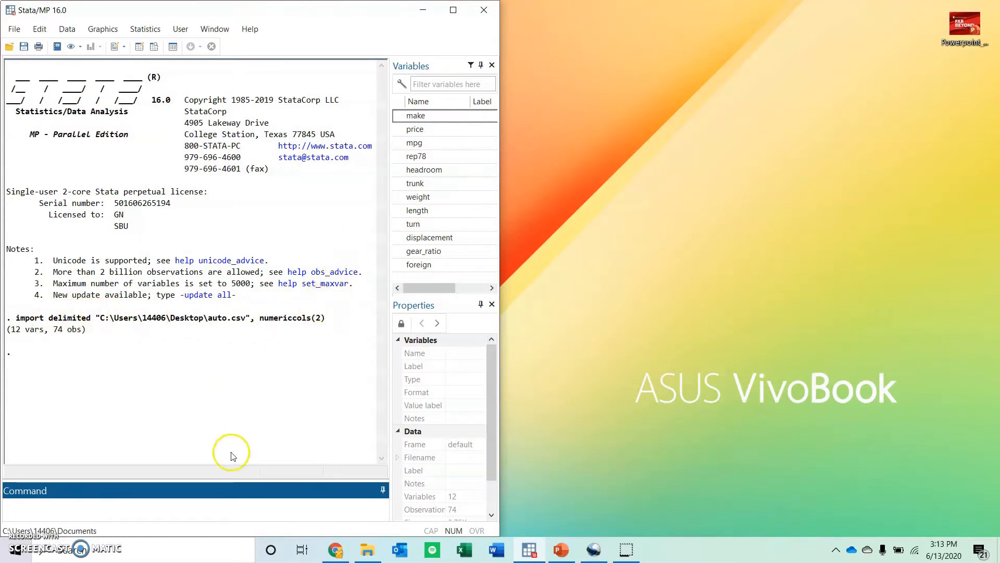
Step: Remove the imported data from memory with the clear command
{"action": "left_click", "coordinate": [11, 510]}
{"action": "type", "text": "clear"}
{"action": "key", "text": "Return"}
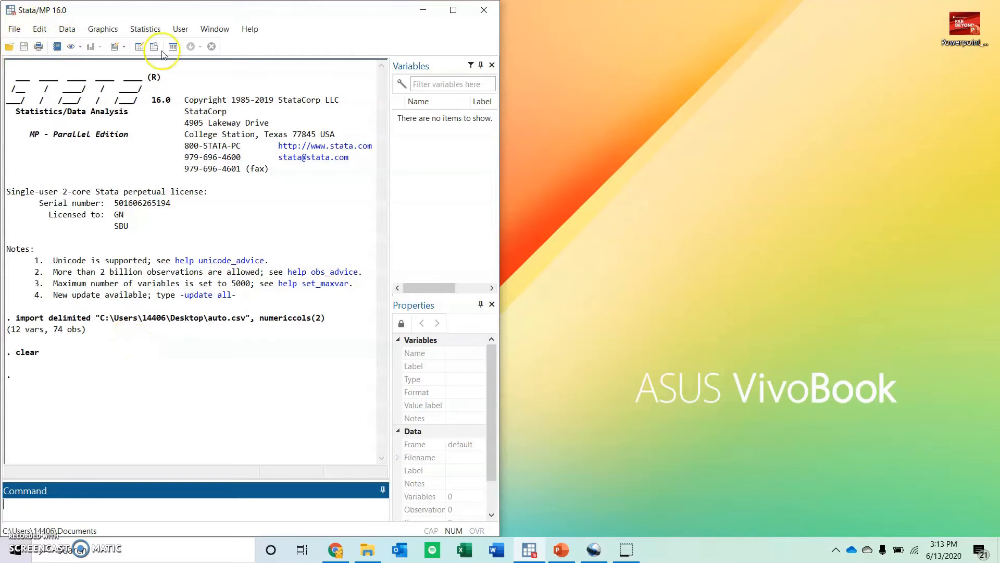
Step: Open the Getting Started do-file from the Youtube Channel folder and place its editor beside the main Stata window
{"action": "left_click", "coordinate": [9, 47]}
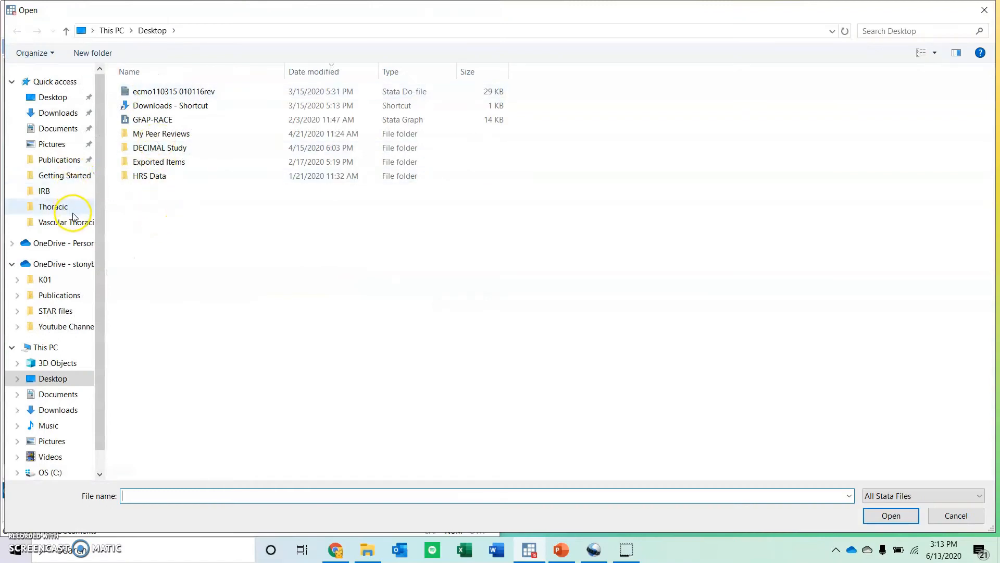
{"action": "left_click", "coordinate": [72, 329]}
{"action": "double_click", "coordinate": [194, 93]}
{"action": "double_click", "coordinate": [191, 105]}
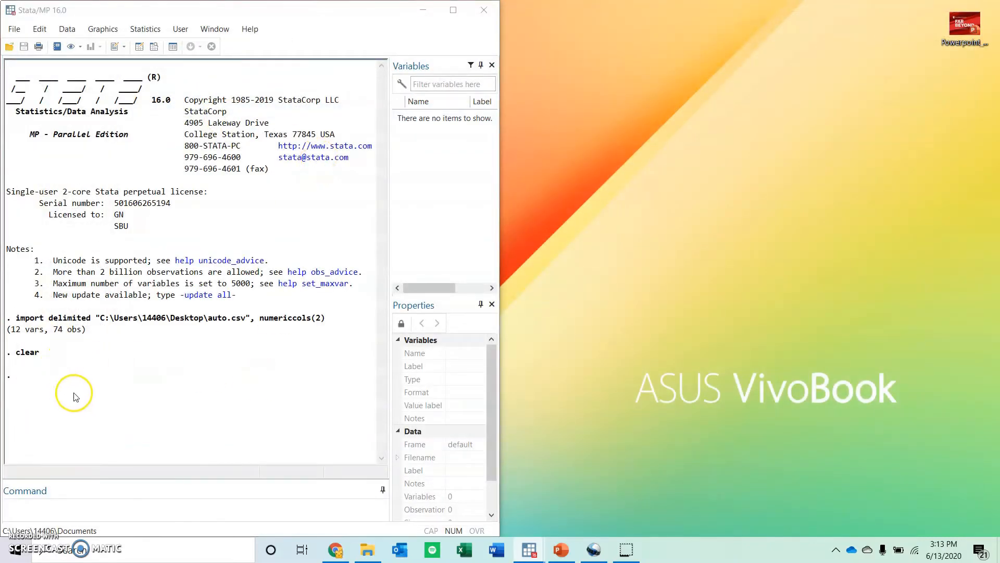
{"action": "mouse_move", "coordinate": [530, 551]}
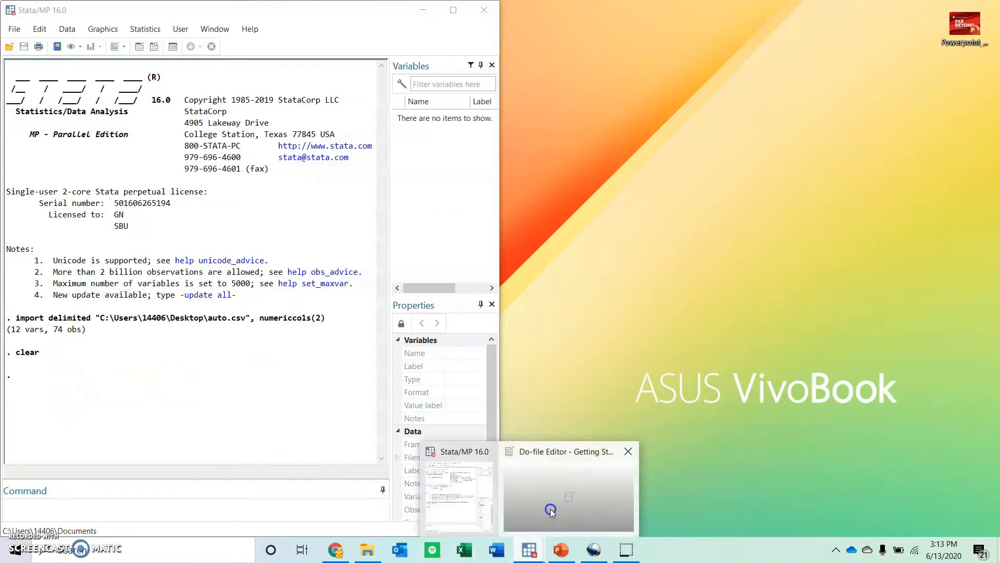
{"action": "left_click", "coordinate": [550, 508]}
{"action": "left_click_drag", "start_coordinate": [307, 49], "coordinate": [996, 91]}
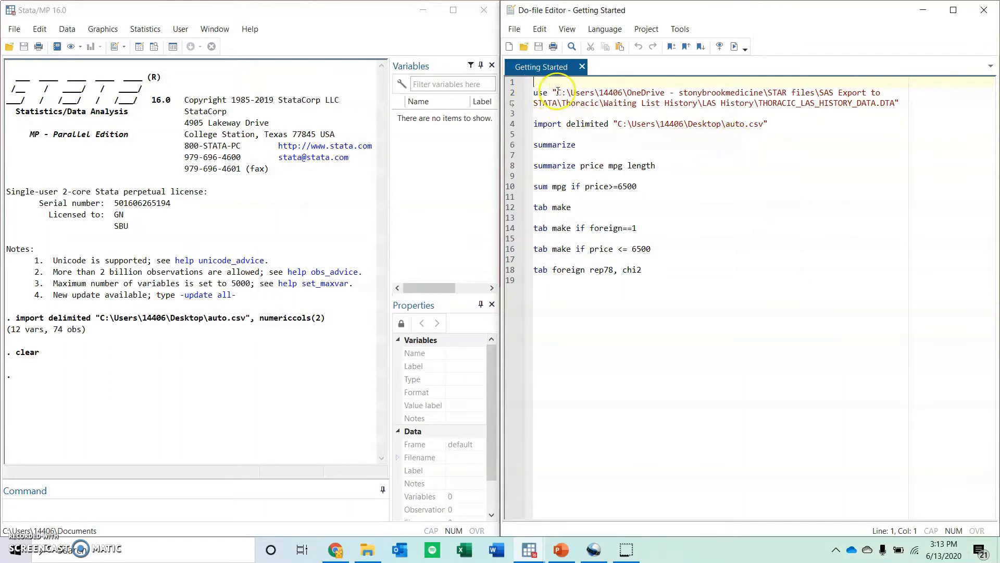
Step: Run only the do-file's use command to load THORACIC_LAS_HISTORY_DATA.DTA
{"action": "left_click", "coordinate": [908, 99]}
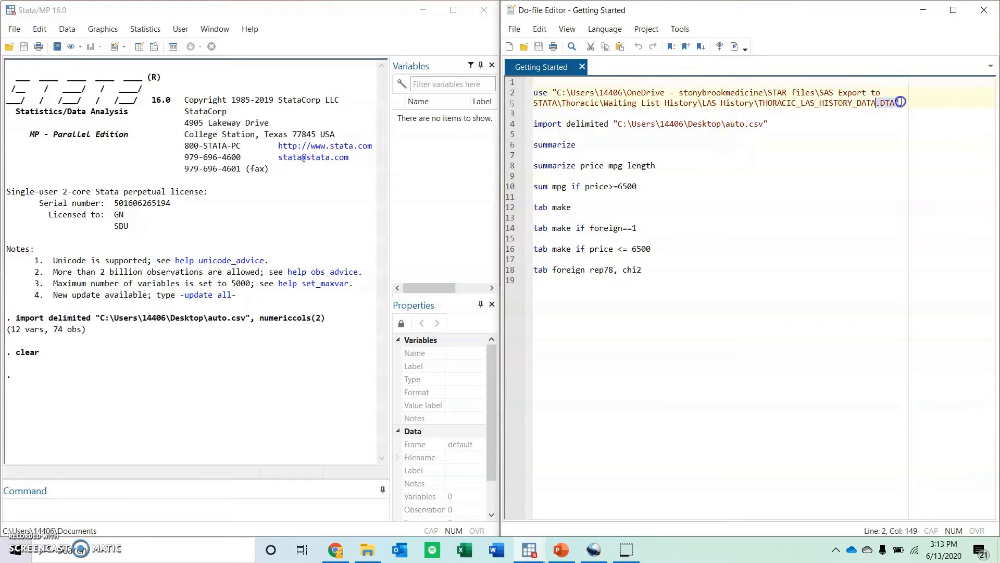
{"action": "left_click_drag", "start_coordinate": [907, 100], "coordinate": [536, 93]}
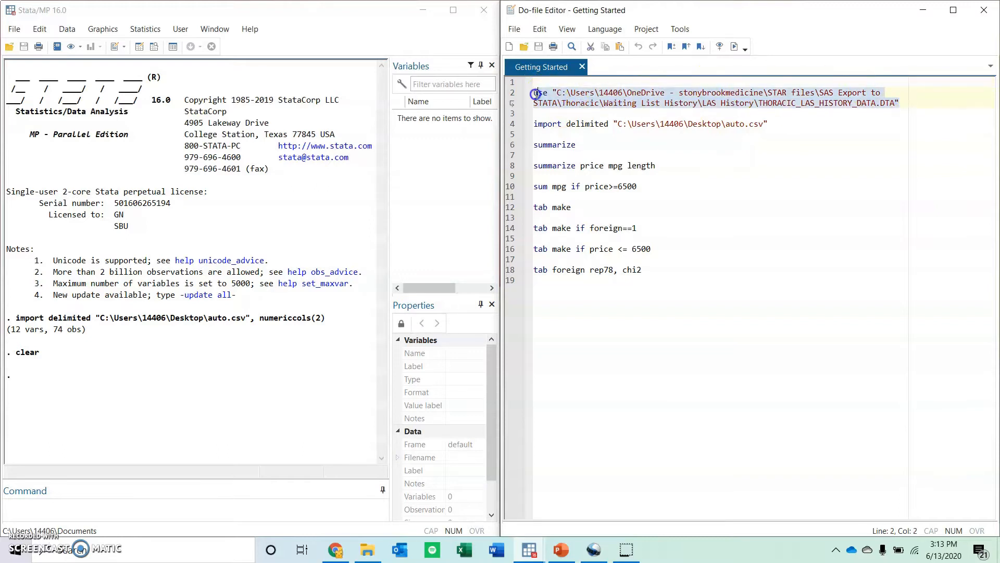
{"action": "left_click", "coordinate": [734, 47]}
{"action": "left_click", "coordinate": [286, 442]}
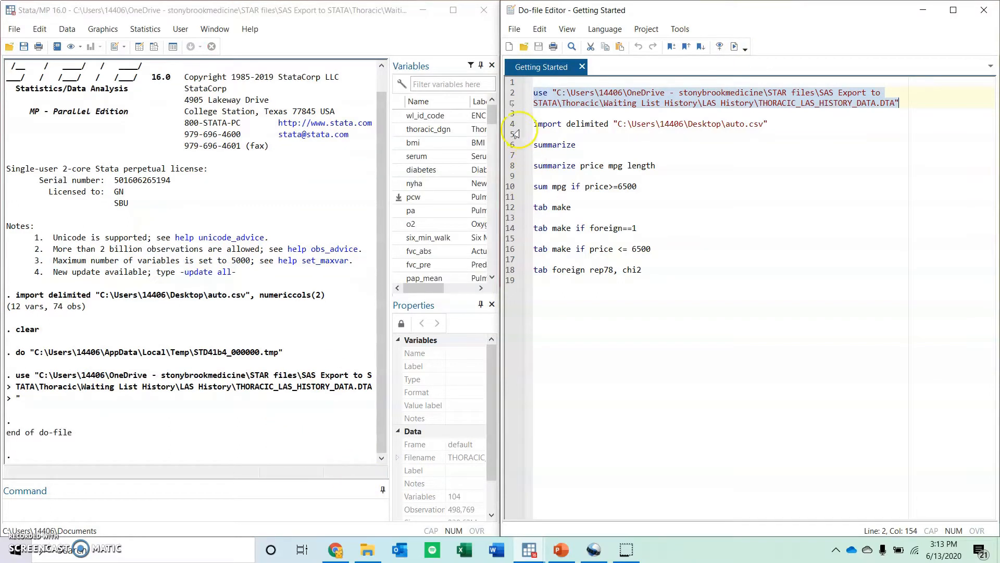
Step: Look through the loaded dataset's variable list and slightly widen the main window against the do-file editor
{"action": "left_click_drag", "start_coordinate": [492, 115], "coordinate": [495, 252]}
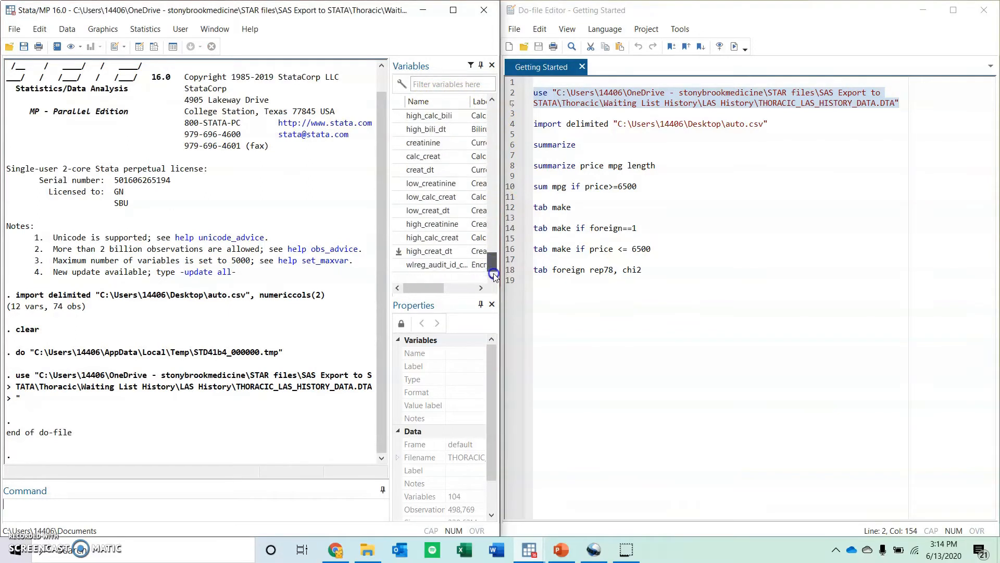
{"action": "scroll", "coordinate": [440, 229], "scroll_direction": "up", "scroll_amount": 15}
{"action": "scroll", "coordinate": [442, 224], "scroll_direction": "up", "scroll_amount": 5}
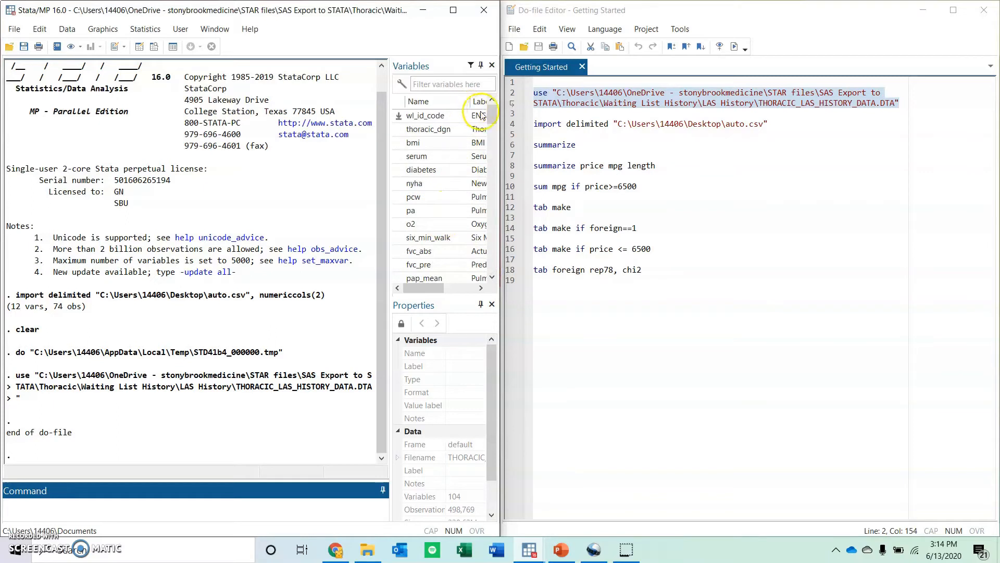
{"action": "mouse_move", "coordinate": [501, 104]}
{"action": "left_mouse_down"}
{"action": "mouse_move", "coordinate": [536, 105]}
{"action": "mouse_move", "coordinate": [518, 104]}
{"action": "left_mouse_up"}
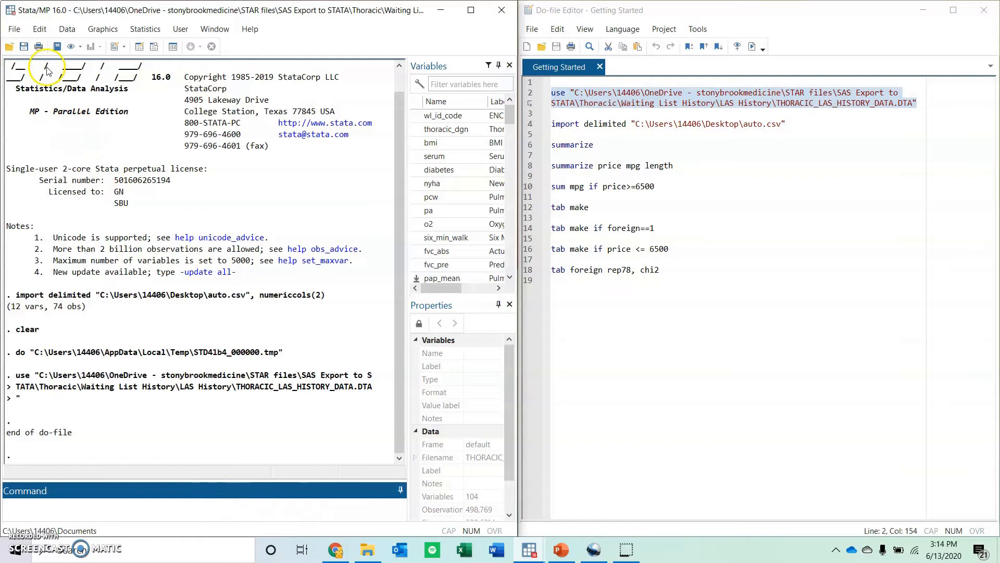
{"action": "left_click", "coordinate": [785, 111]}
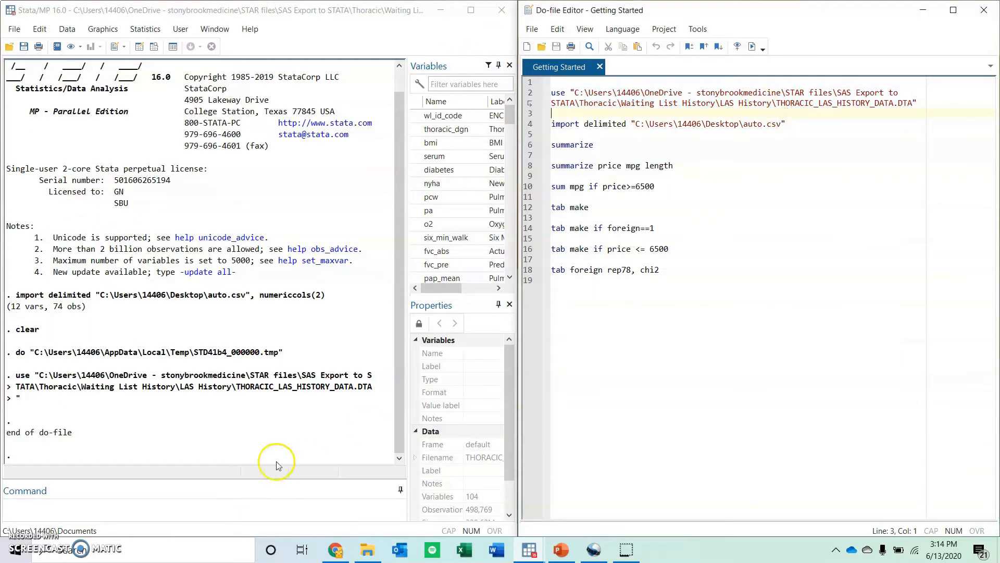
Step: Enter the summarize command directly for the whole dataset and review the first variables in the output table
{"action": "left_click", "coordinate": [232, 512]}
{"action": "type", "text": "su"}
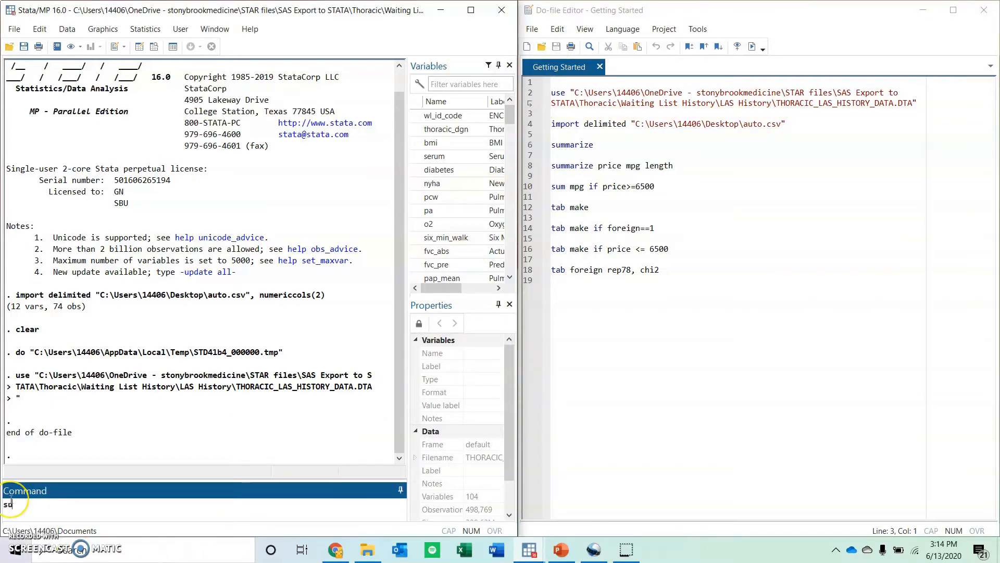
{"action": "type", "text": "mmarize"}
{"action": "key", "text": "Return"}
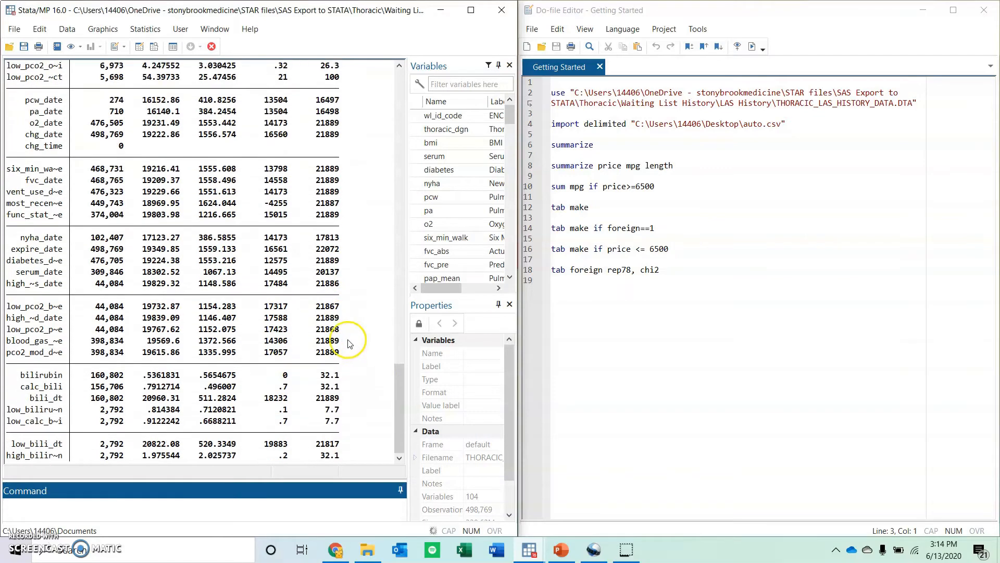
{"action": "left_click_drag", "start_coordinate": [396, 407], "coordinate": [402, 140]}
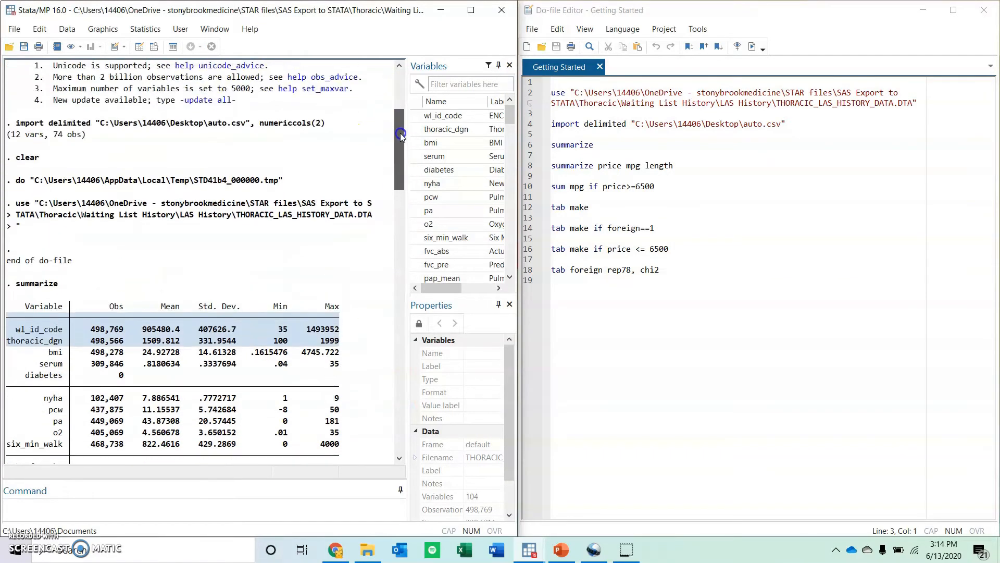
{"action": "scroll", "coordinate": [356, 258], "scroll_direction": "down", "scroll_amount": 5}
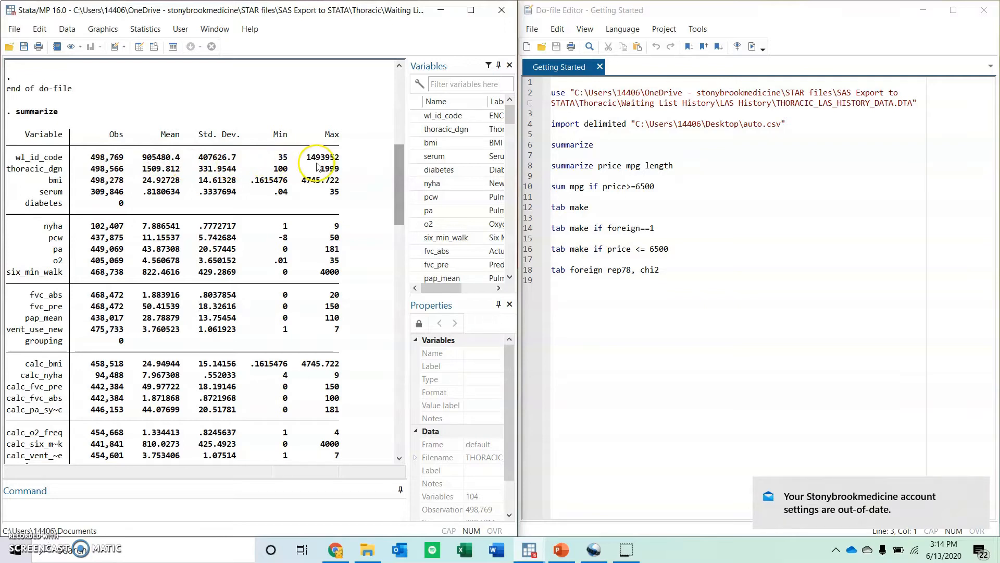
{"action": "mouse_move", "coordinate": [402, 172]}
{"action": "left_mouse_down"}
{"action": "mouse_move", "coordinate": [403, 261]}
{"action": "mouse_move", "coordinate": [407, 165]}
{"action": "left_mouse_up"}
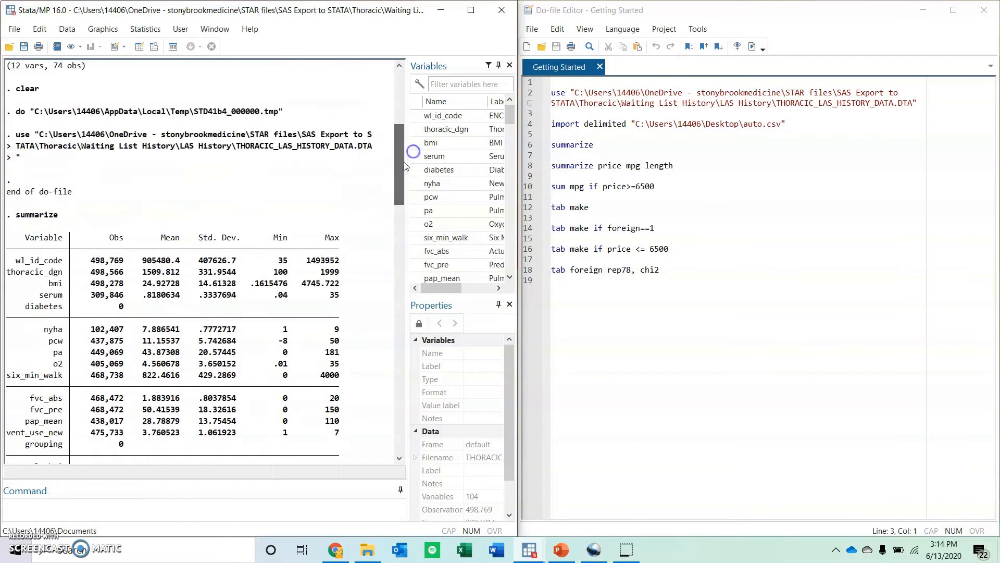
Step: Run only the plain summarize line from the Getting Started do-file
{"action": "left_click", "coordinate": [632, 319]}
{"action": "left_click_drag", "start_coordinate": [597, 145], "coordinate": [569, 145]}
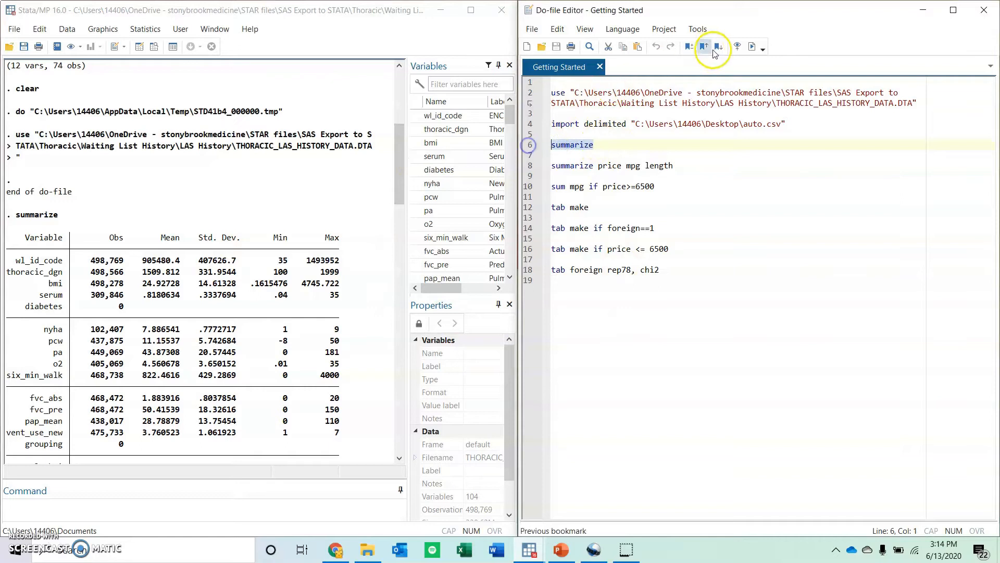
{"action": "left_click", "coordinate": [751, 48]}
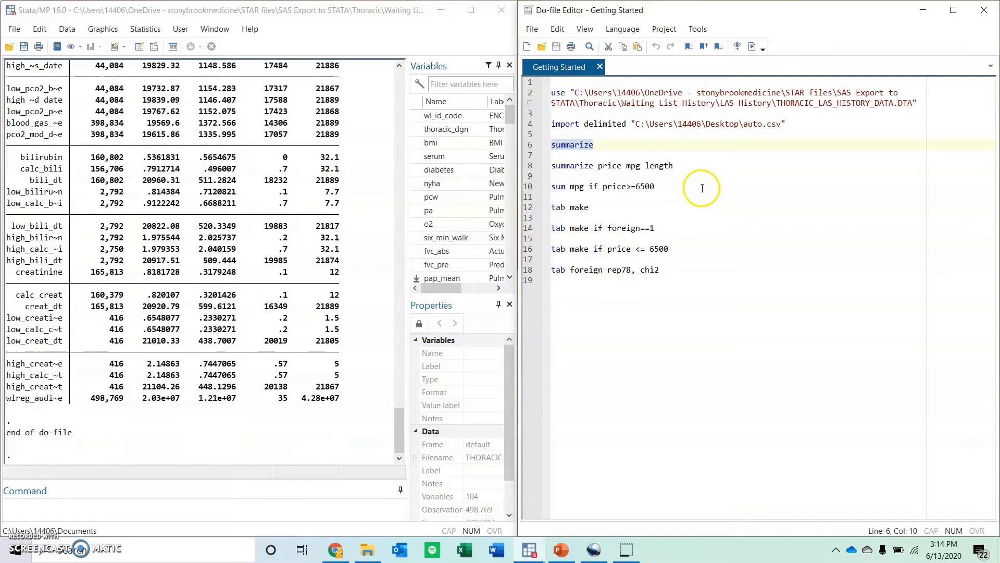
Step: Clear the thoracic data from memory and load auto.csv by running the do-file's import delimited line
{"action": "left_click", "coordinate": [255, 518]}
{"action": "type", "text": "clea"}
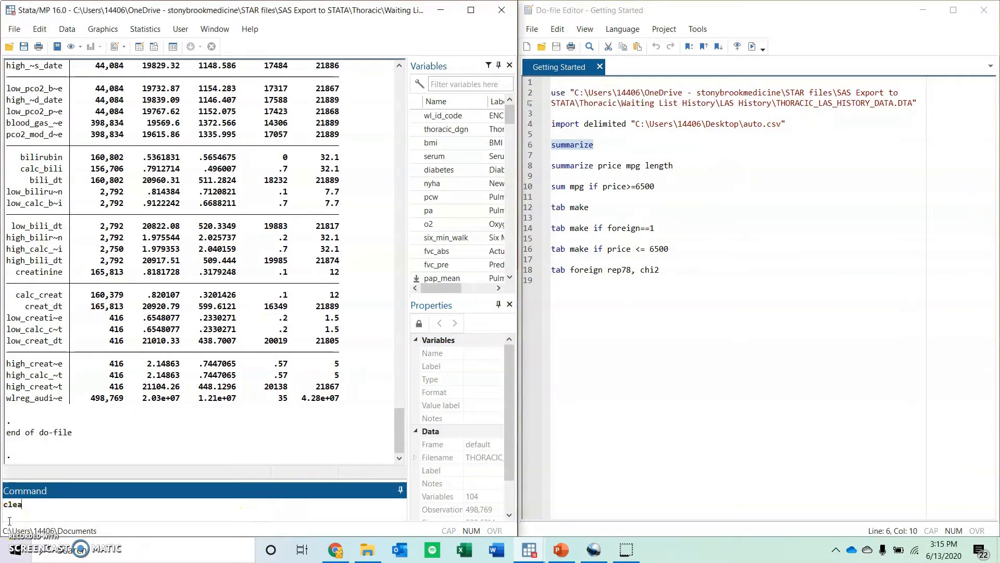
{"action": "type", "text": "r"}
{"action": "key", "text": "Return"}
{"action": "left_click_drag", "start_coordinate": [828, 124], "coordinate": [540, 123]}
{"action": "left_click", "coordinate": [752, 46]}
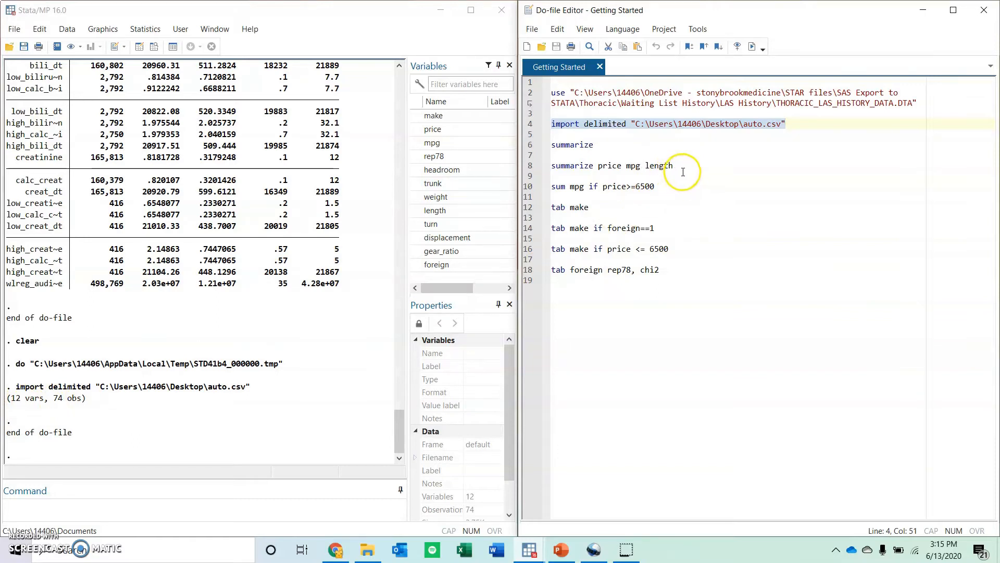
Step: Run only the do-file line that summarizes price, mpg and length
{"action": "left_click_drag", "start_coordinate": [683, 165], "coordinate": [575, 168]}
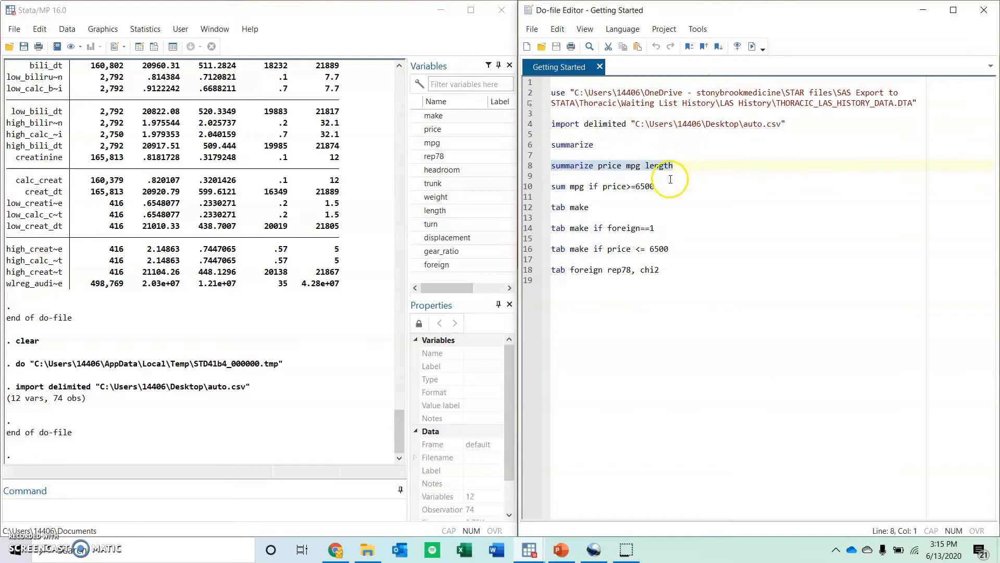
{"action": "left_click", "coordinate": [738, 45]}
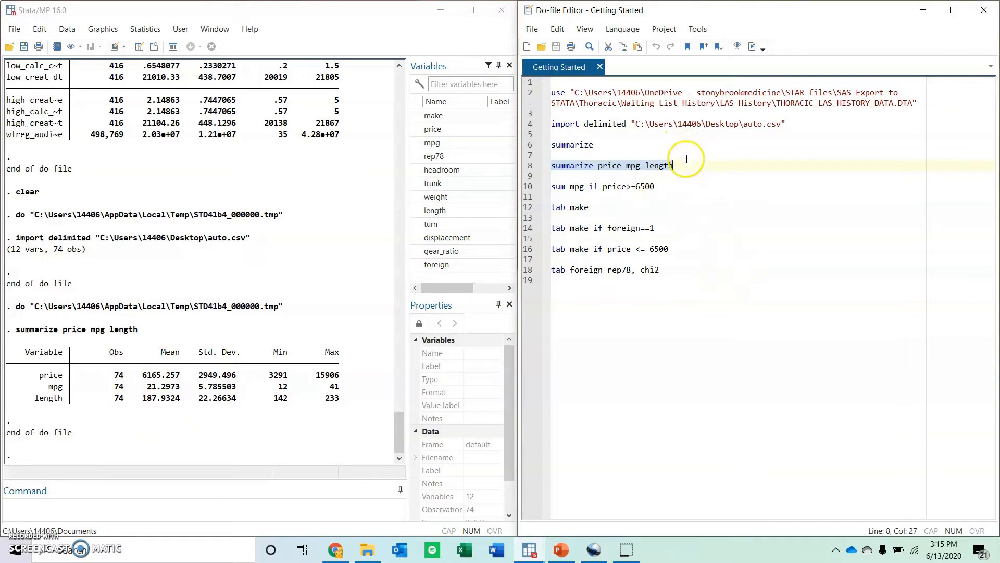
Step: Run only the do-file line that summarizes mpg for cars with price>=6500
{"action": "left_click", "coordinate": [566, 186]}
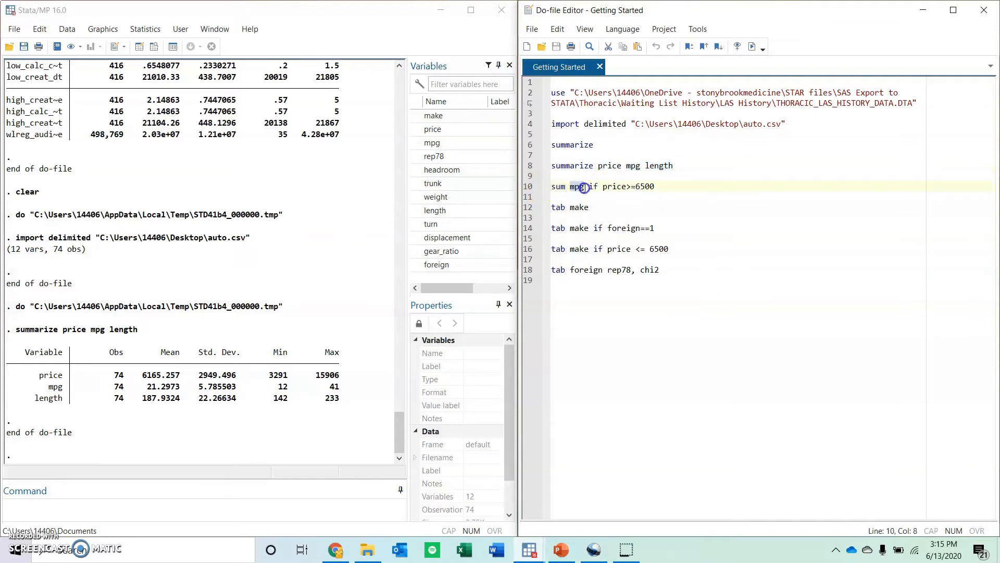
{"action": "left_click", "coordinate": [589, 186]}
{"action": "left_click_drag", "start_coordinate": [589, 186], "coordinate": [642, 186]}
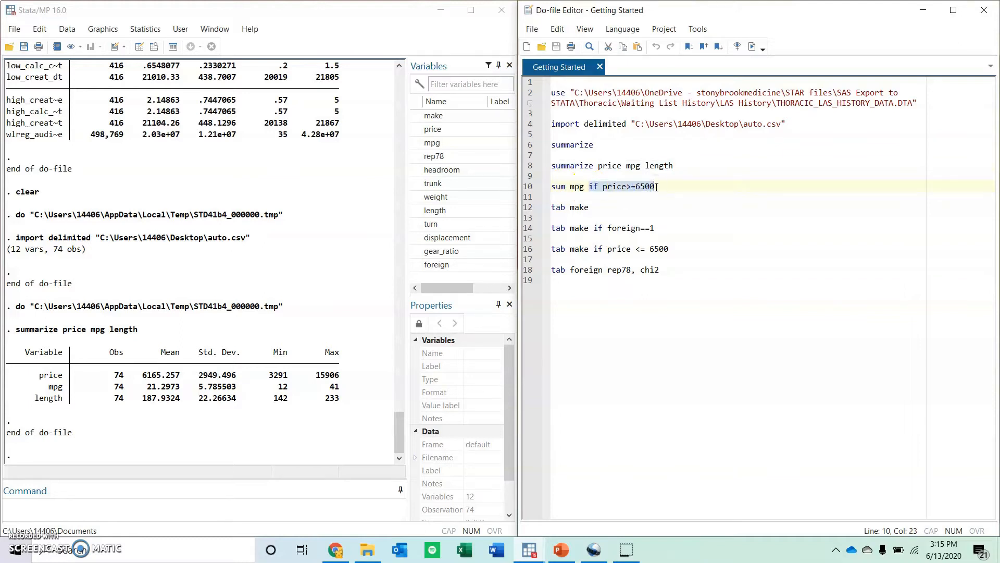
{"action": "left_click", "coordinate": [585, 186]}
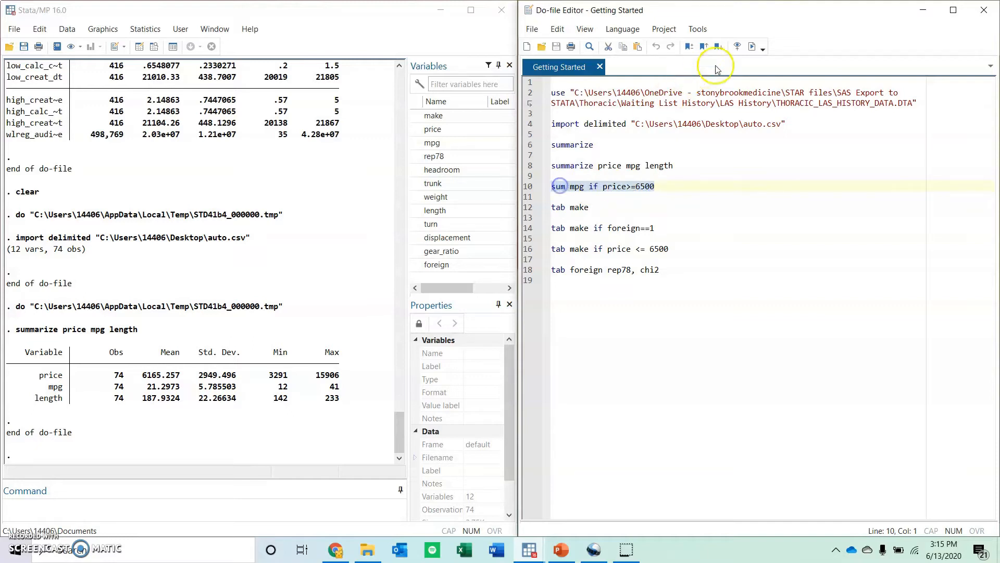
{"action": "left_click", "coordinate": [750, 46]}
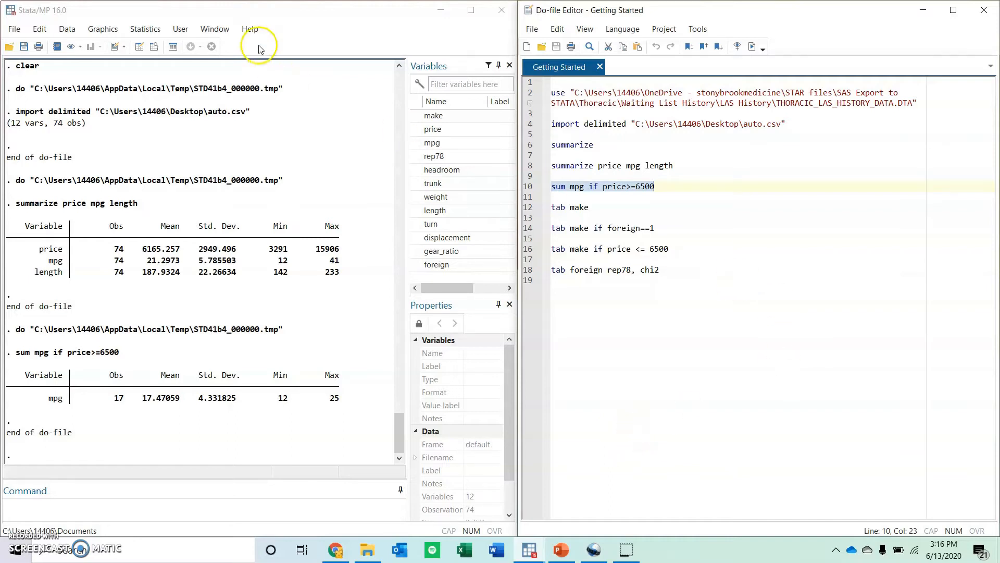
Step: Open the auto dataset in the Data Editor in browse mode and maximize its window
{"action": "left_click", "coordinate": [67, 29]}
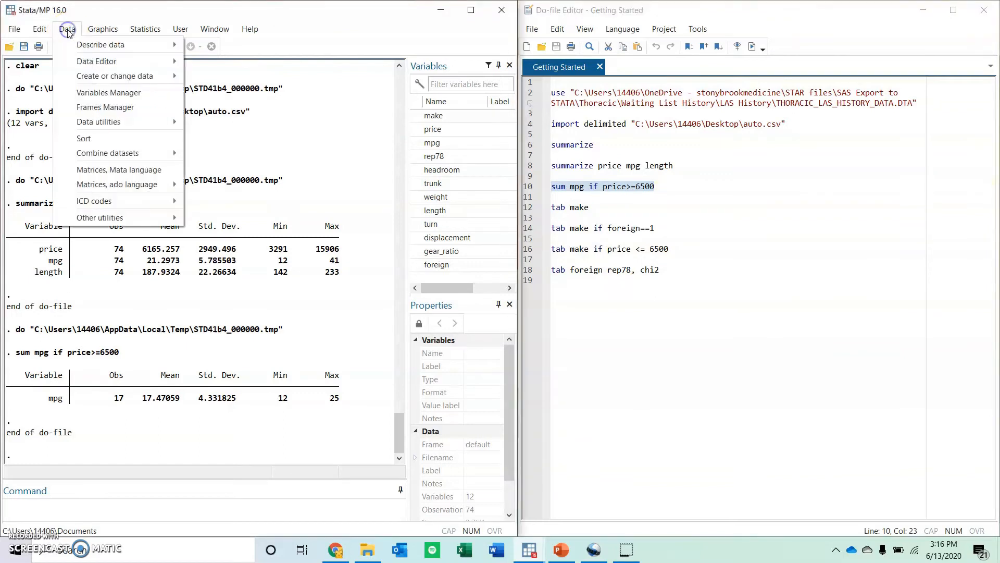
{"action": "mouse_move", "coordinate": [96, 60]}
{"action": "left_click", "coordinate": [198, 65]}
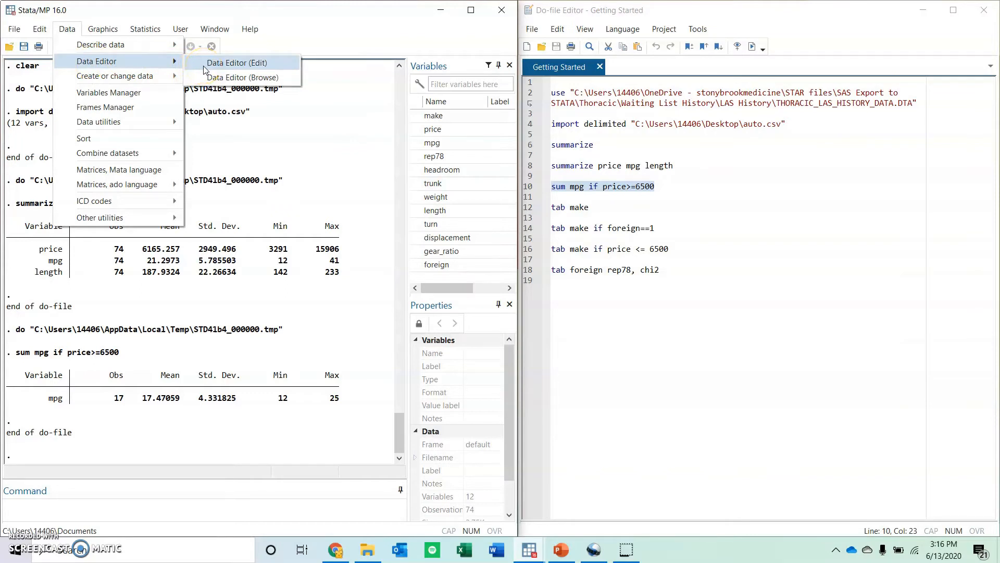
{"action": "left_click", "coordinate": [204, 78]}
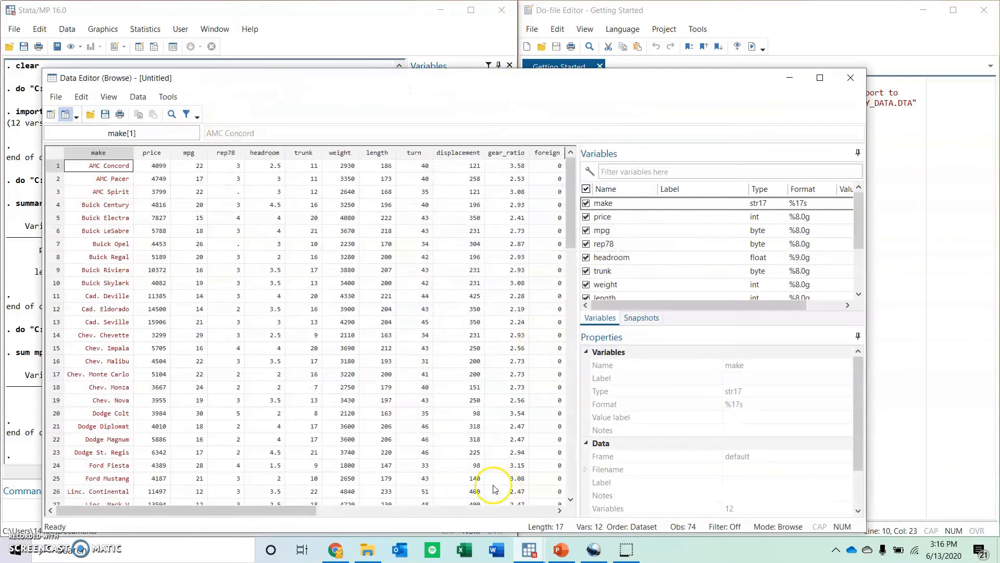
{"action": "left_click_drag", "start_coordinate": [442, 77], "coordinate": [449, 4]}
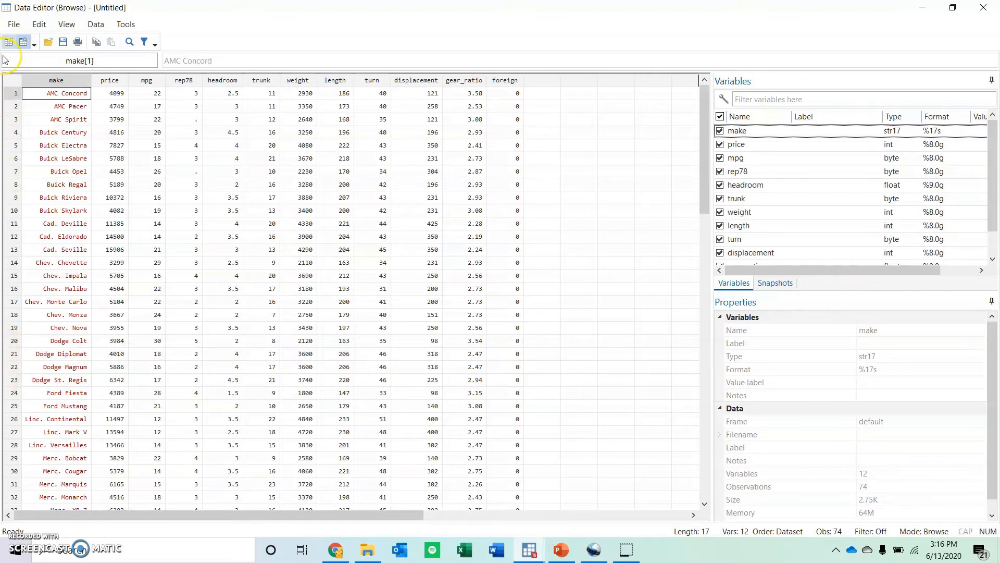
Step: Examine the first observation's values variable by variable, from make and price across to gear_ratio and foreign
{"action": "left_click", "coordinate": [54, 97]}
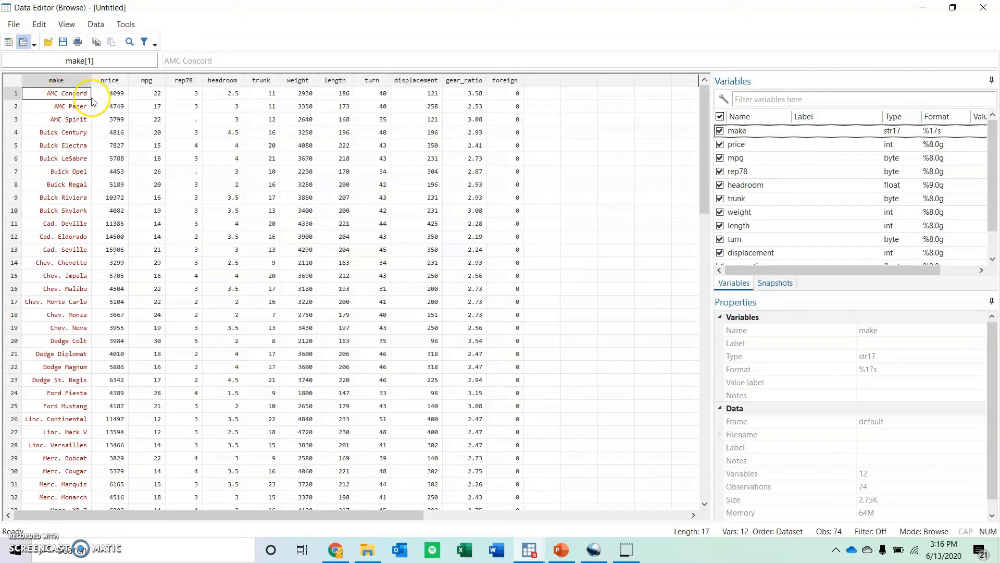
{"action": "left_click", "coordinate": [114, 96]}
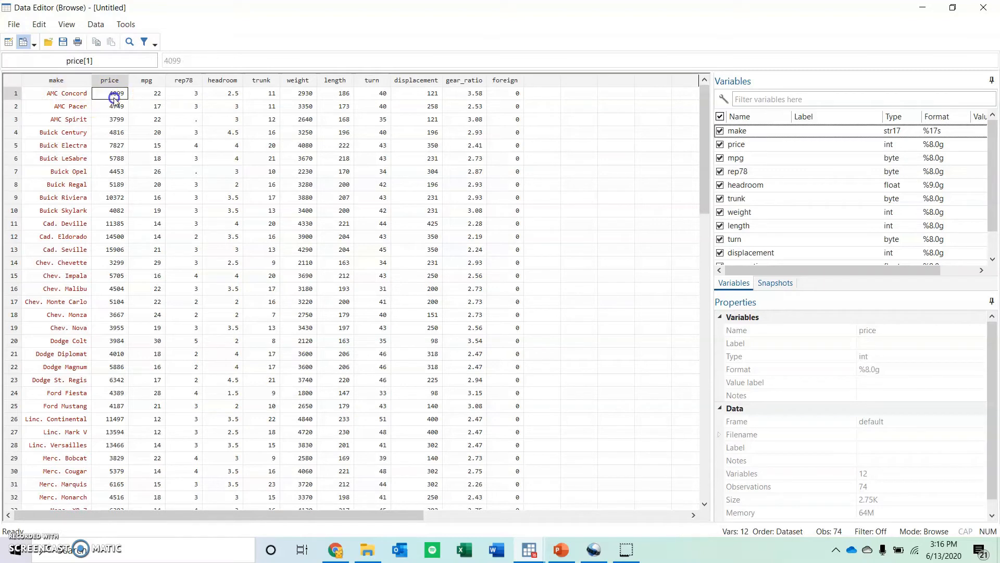
{"action": "left_click", "coordinate": [144, 97]}
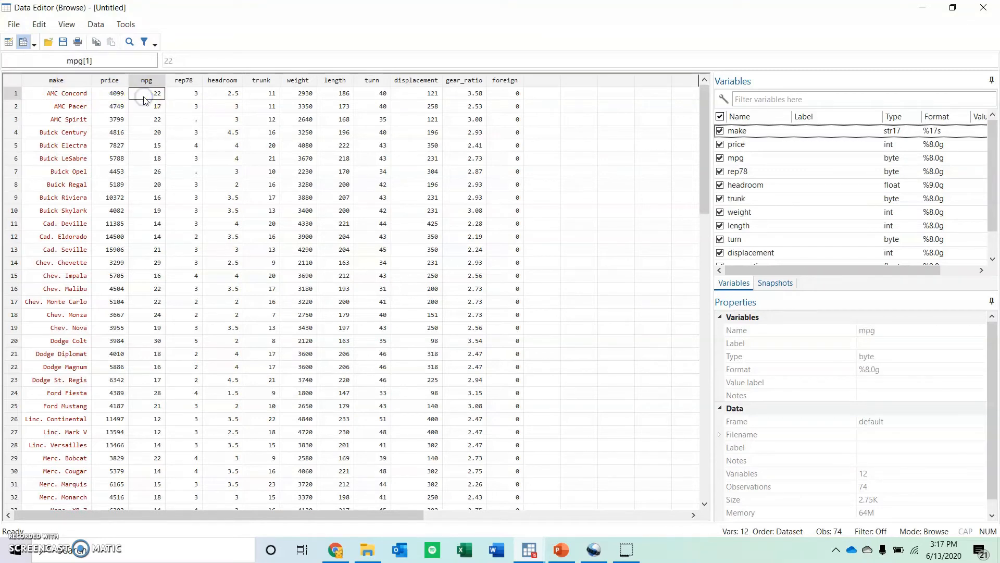
{"action": "left_click", "coordinate": [214, 96]}
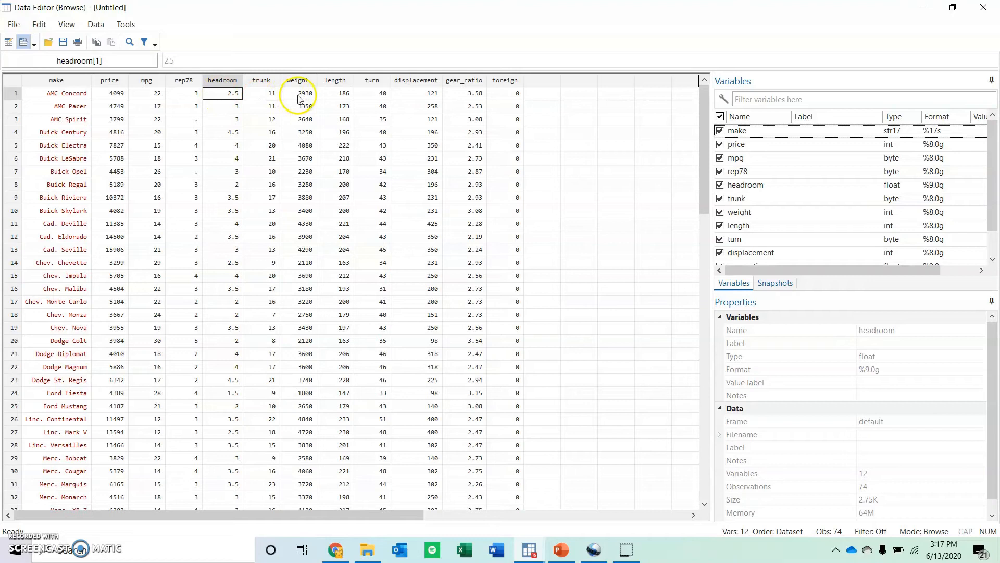
{"action": "left_click", "coordinate": [254, 96]}
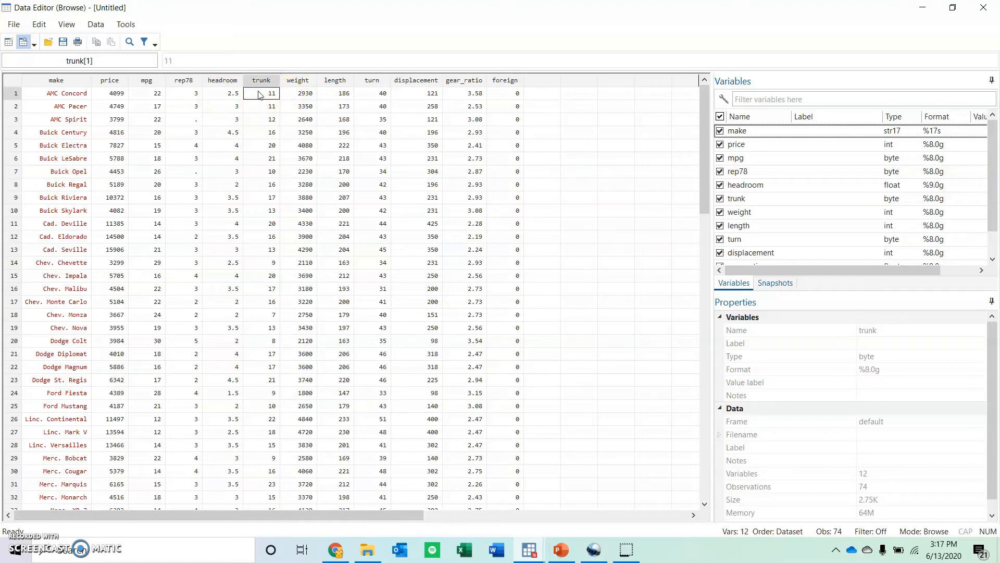
{"action": "left_click", "coordinate": [298, 95]}
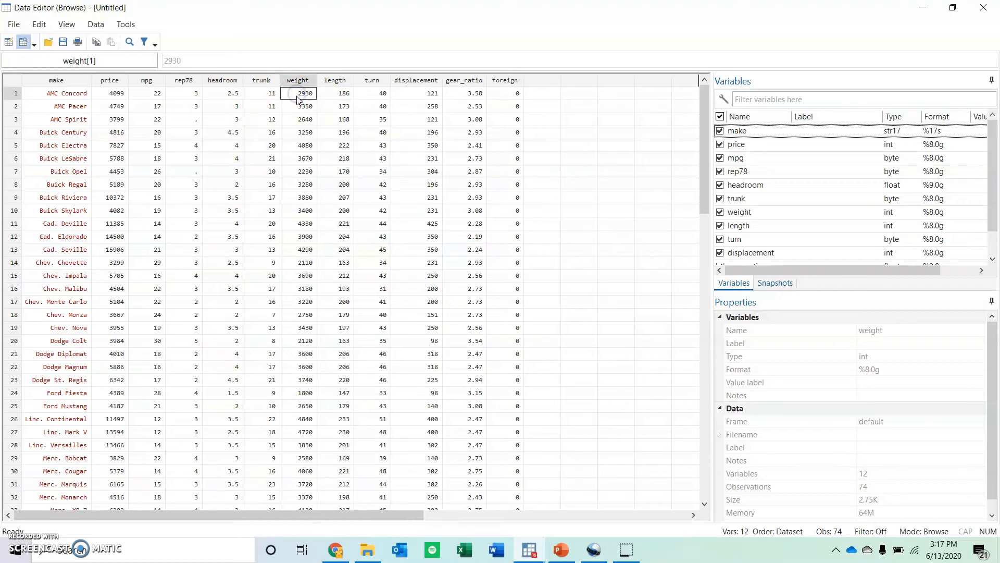
{"action": "left_click", "coordinate": [330, 96]}
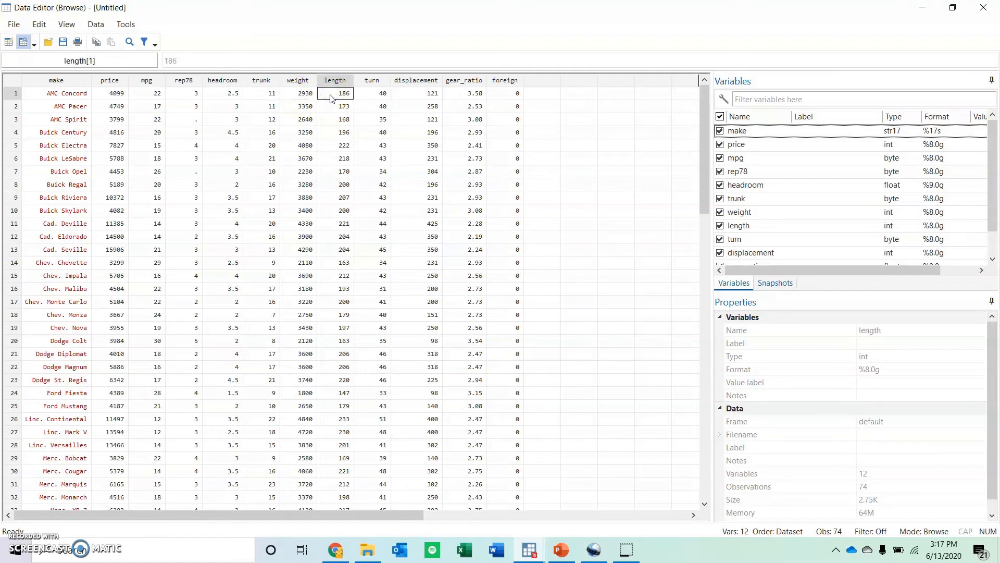
{"action": "left_click", "coordinate": [374, 96]}
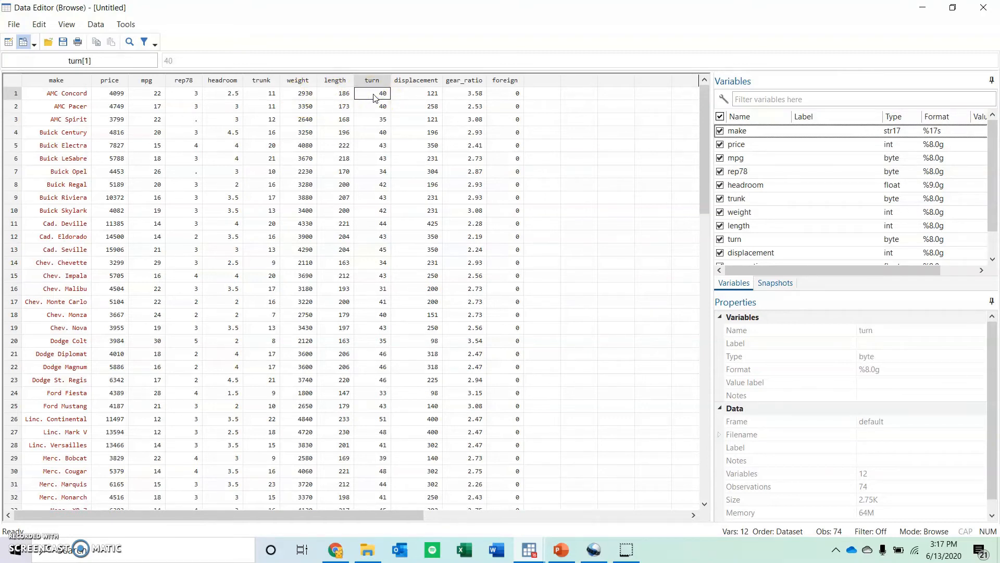
{"action": "left_click", "coordinate": [418, 94]}
{"action": "left_click", "coordinate": [458, 95]}
{"action": "left_click", "coordinate": [506, 94]}
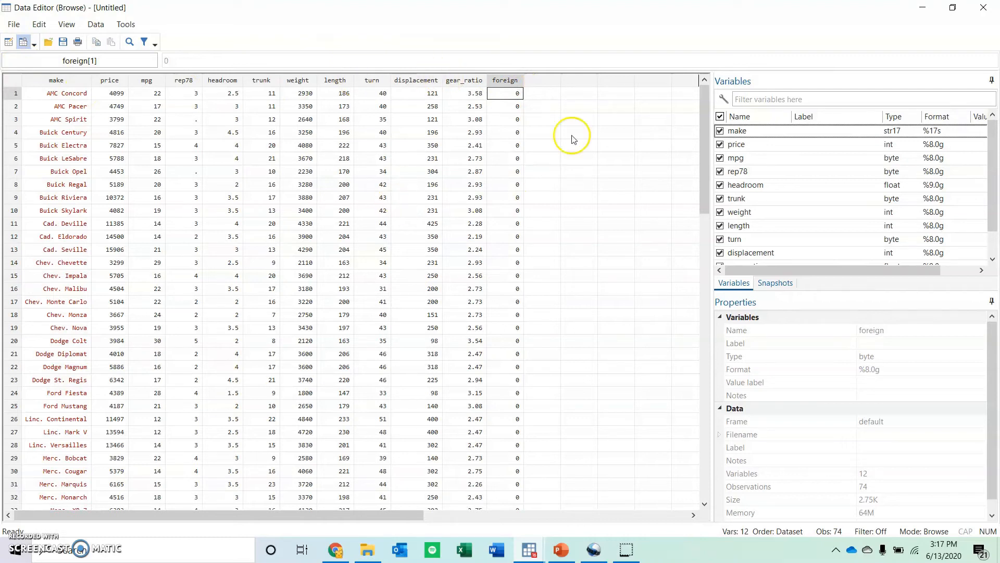
Step: Look through the remaining observations to the end of the dataset and inspect the rep78 value of the Peugeot 604
{"action": "scroll", "coordinate": [320, 275], "scroll_direction": "down", "scroll_amount": 9}
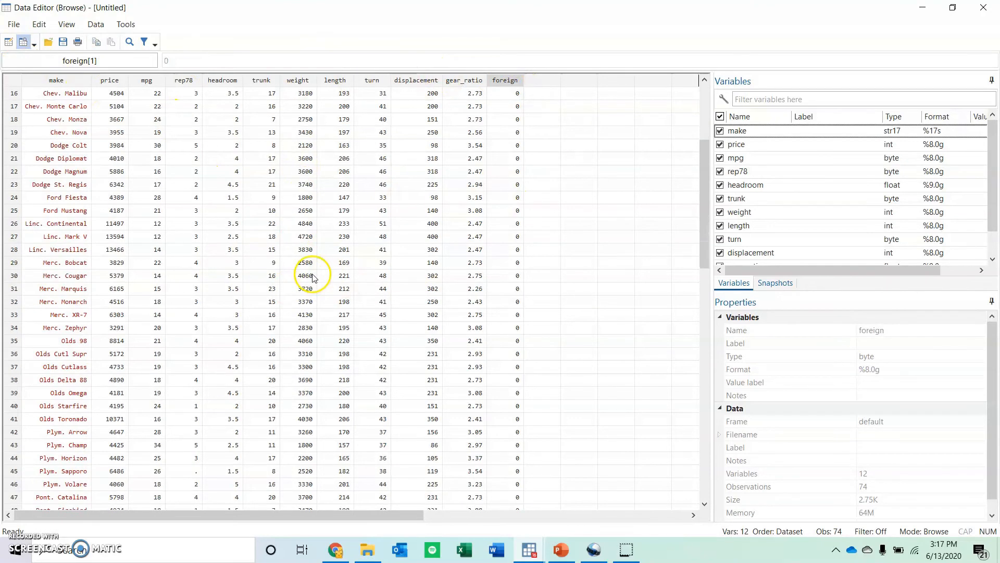
{"action": "scroll", "coordinate": [322, 278], "scroll_direction": "down", "scroll_amount": 7}
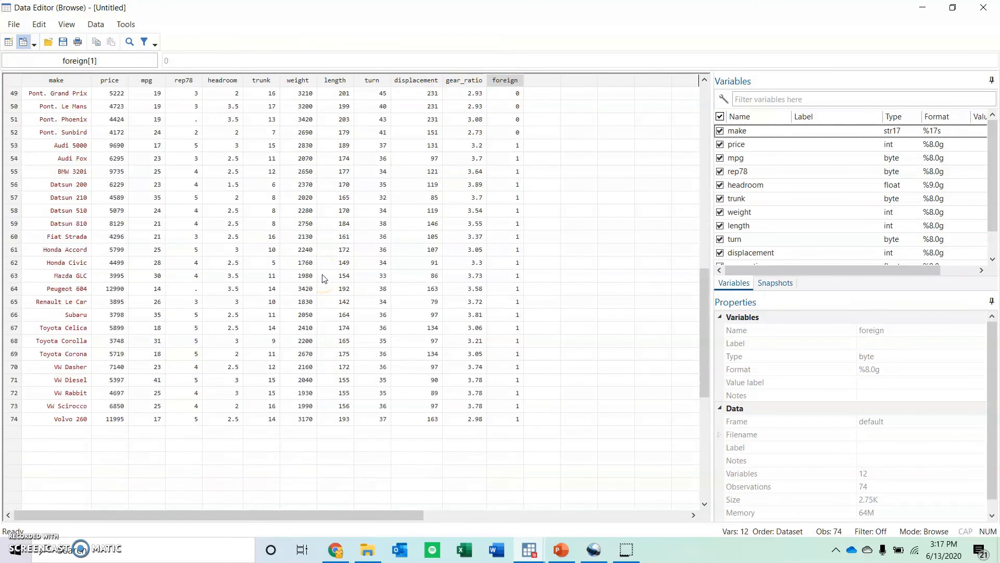
{"action": "left_click", "coordinate": [187, 290]}
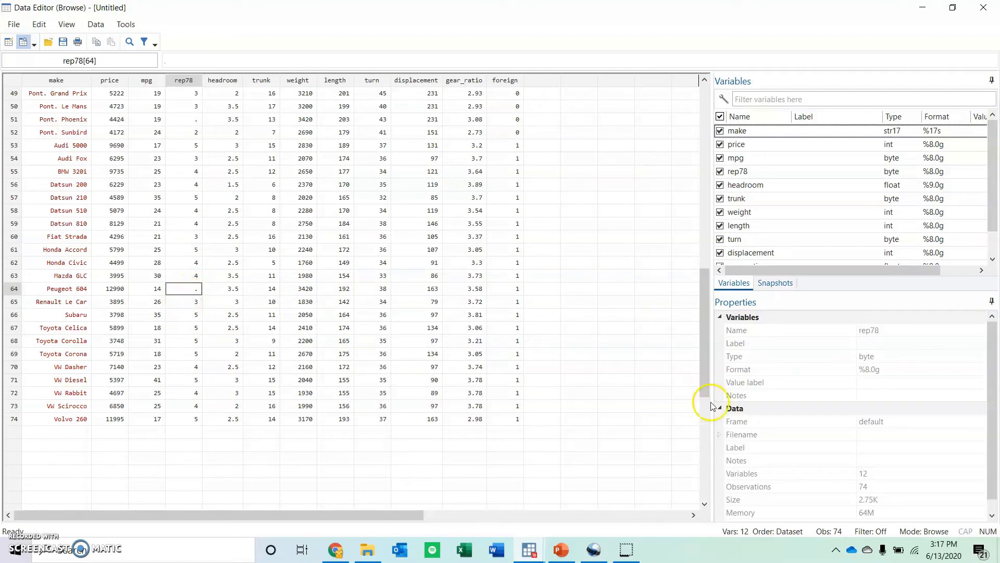
Step: Hide every variable in the Data Editor except price, mpg and foreign
{"action": "left_click_drag", "start_coordinate": [985, 178], "coordinate": [996, 133]}
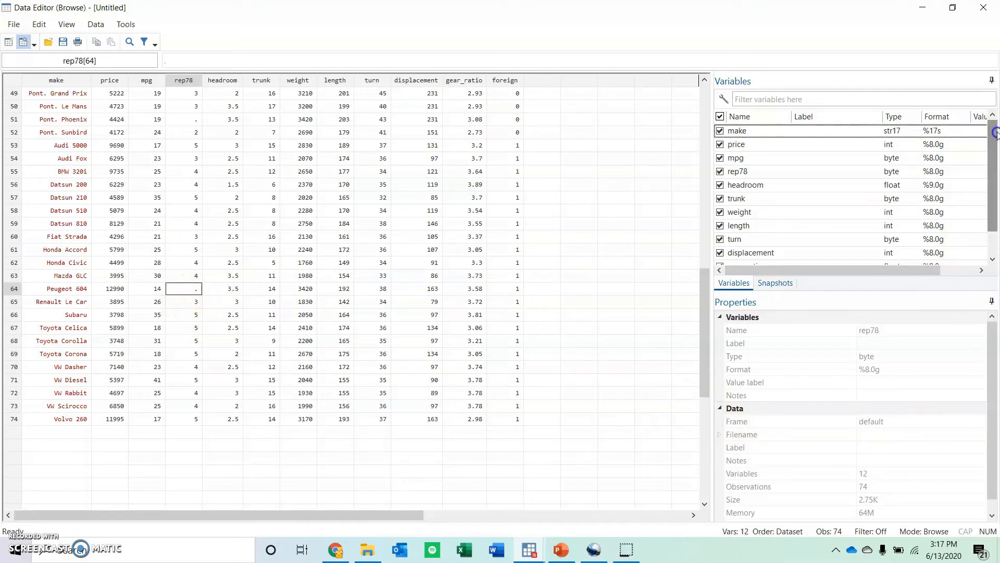
{"action": "left_click", "coordinate": [720, 130]}
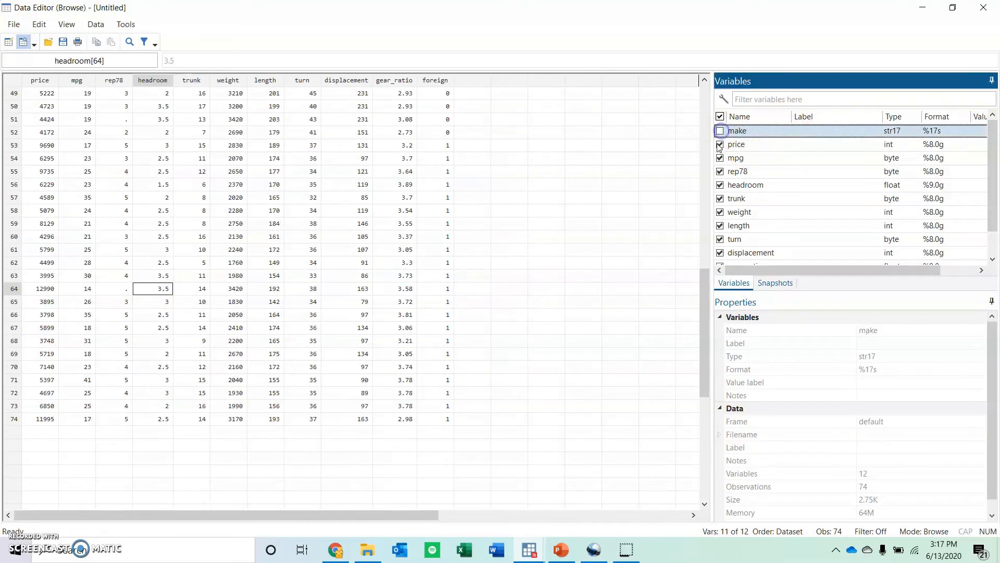
{"action": "left_click", "coordinate": [719, 172]}
{"action": "left_click", "coordinate": [720, 185]}
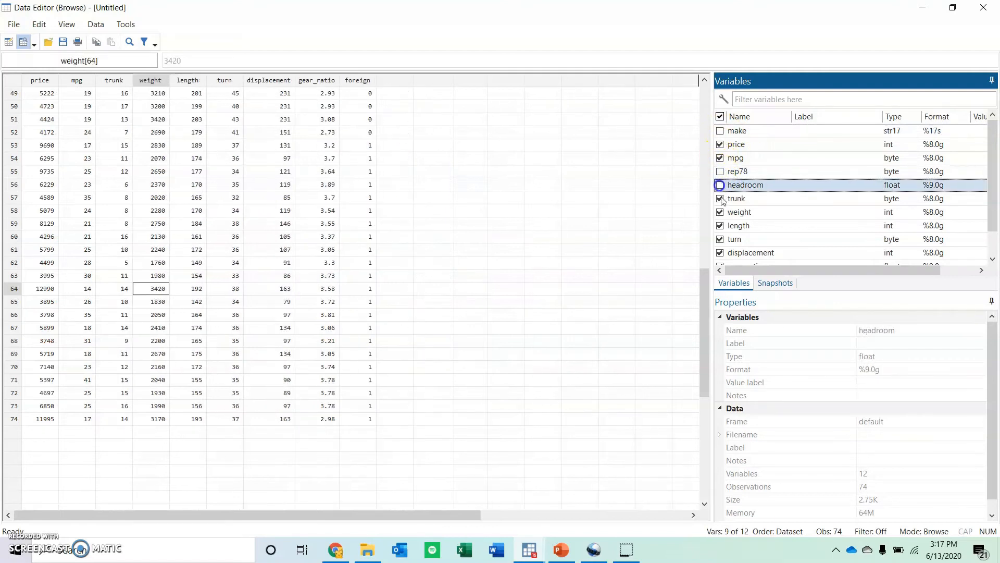
{"action": "left_click", "coordinate": [720, 198]}
{"action": "left_click", "coordinate": [720, 212]}
{"action": "left_click", "coordinate": [720, 226]}
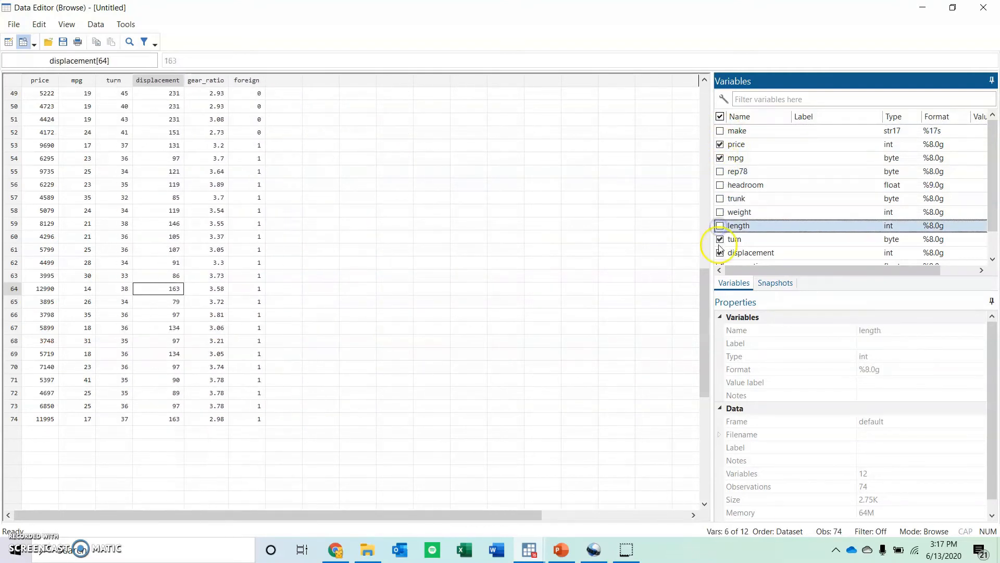
{"action": "left_click", "coordinate": [720, 239]}
{"action": "left_click", "coordinate": [720, 253]}
{"action": "scroll", "coordinate": [721, 254], "scroll_direction": "down", "scroll_amount": 1}
{"action": "left_click", "coordinate": [720, 239]}
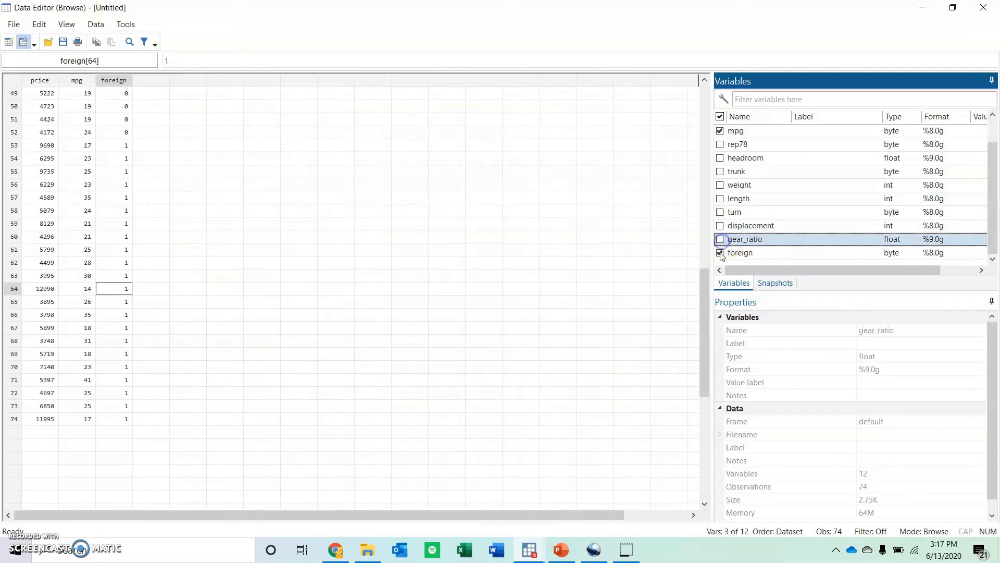
Step: Check the price, mpg and foreign values of observation 49 in the reduced data view
{"action": "left_click", "coordinate": [44, 104]}
{"action": "left_click", "coordinate": [45, 94]}
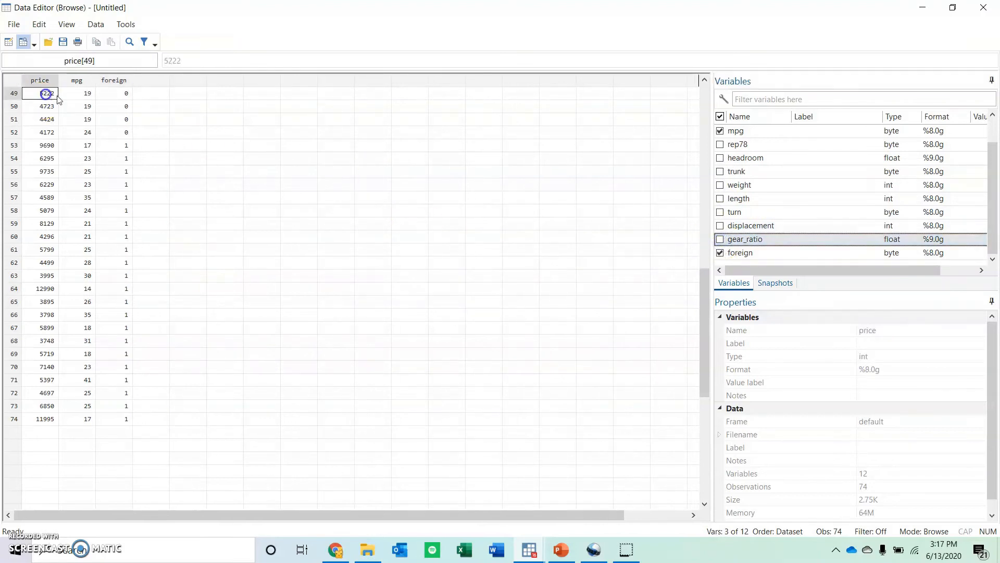
{"action": "left_click", "coordinate": [85, 93]}
{"action": "left_click", "coordinate": [113, 95]}
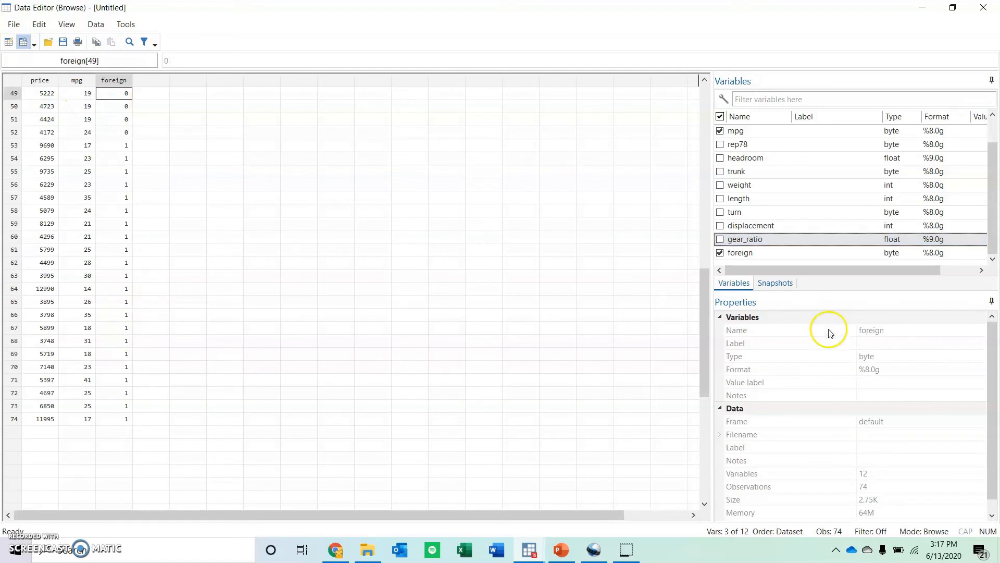
Step: Review the foreign variable's properties: name, label, type, format, value label and notes
{"action": "left_click", "coordinate": [815, 357]}
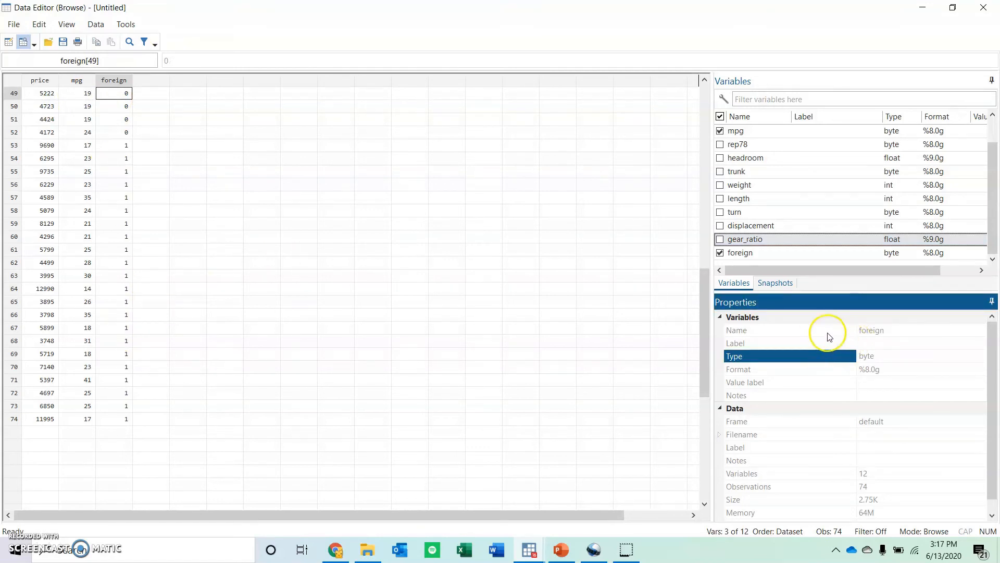
{"action": "left_click", "coordinate": [880, 330]}
{"action": "left_click", "coordinate": [871, 342]}
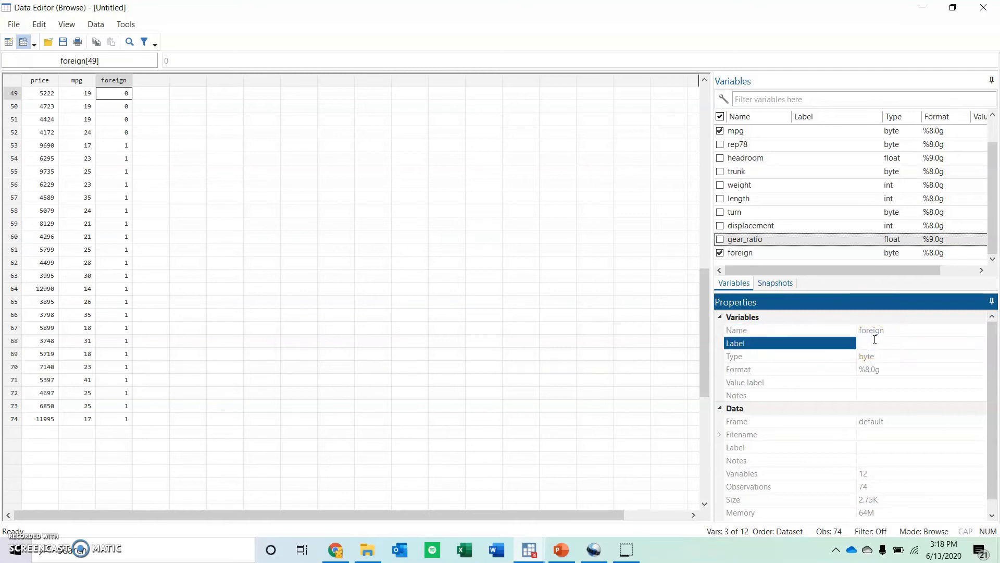
{"action": "left_click", "coordinate": [874, 358]}
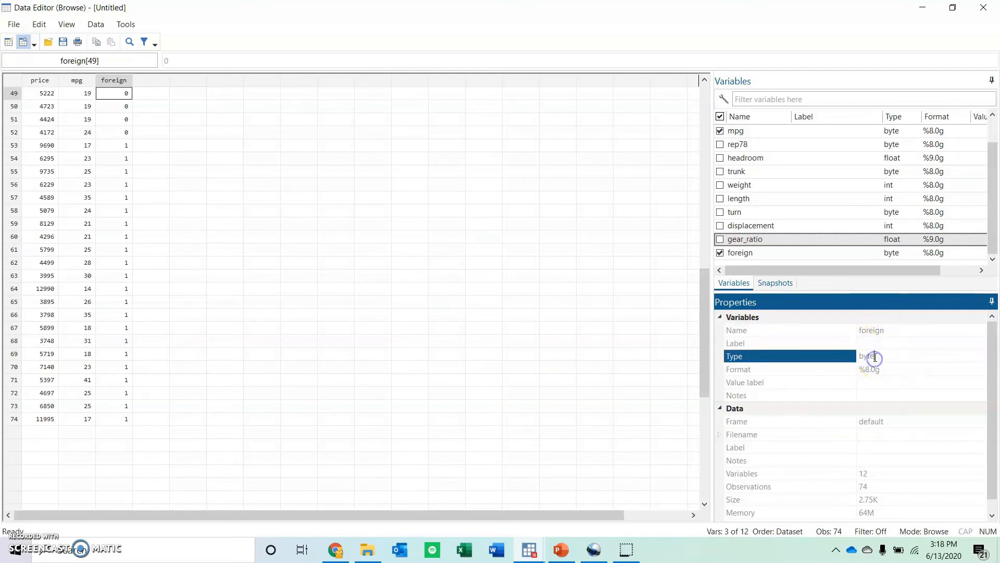
{"action": "left_click", "coordinate": [884, 369]}
{"action": "left_click", "coordinate": [884, 359]}
{"action": "left_click", "coordinate": [880, 381]}
{"action": "left_click", "coordinate": [869, 397]}
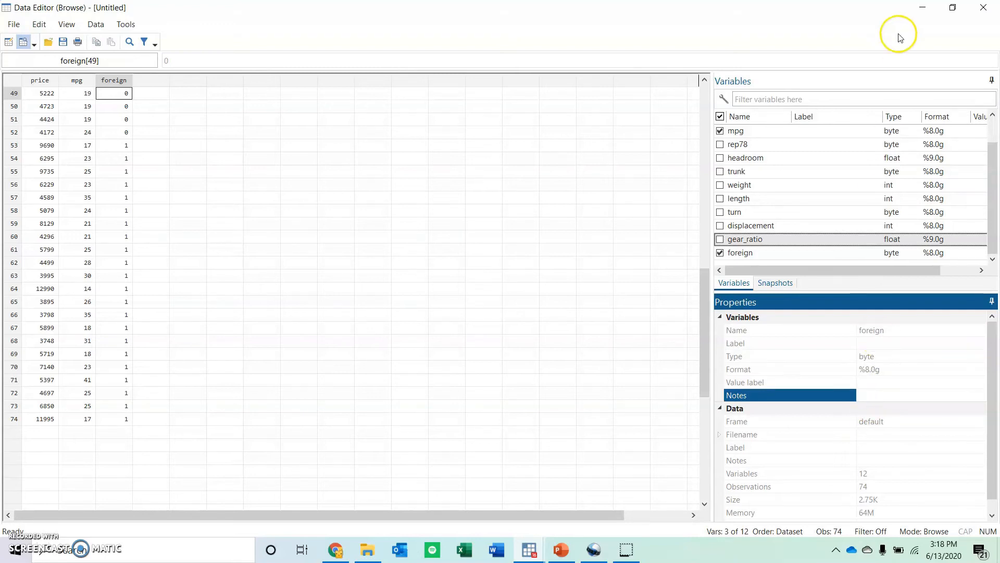
Step: Close the Data Editor and select the variable Name property in the main window
{"action": "left_click", "coordinate": [985, 8]}
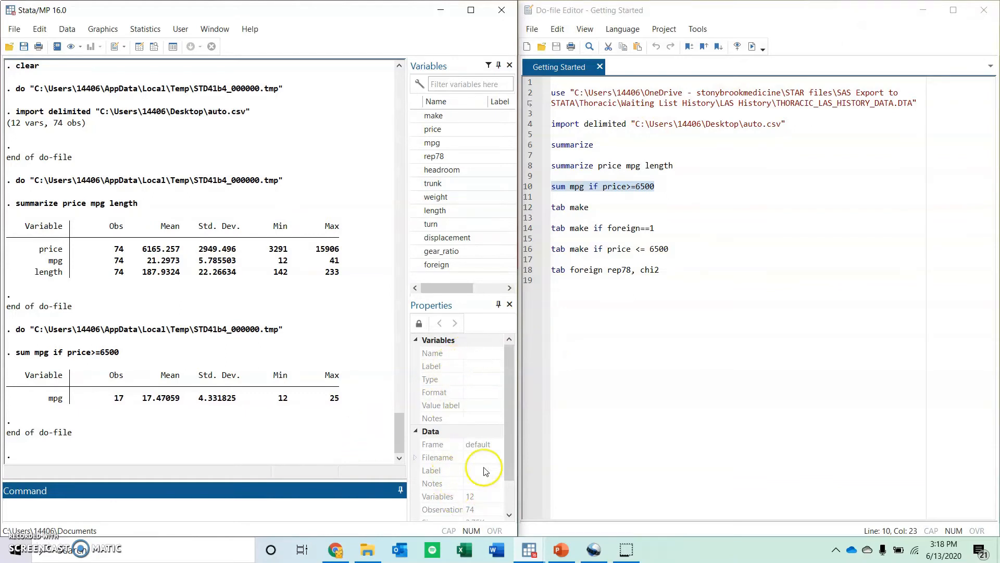
{"action": "left_click", "coordinate": [479, 358]}
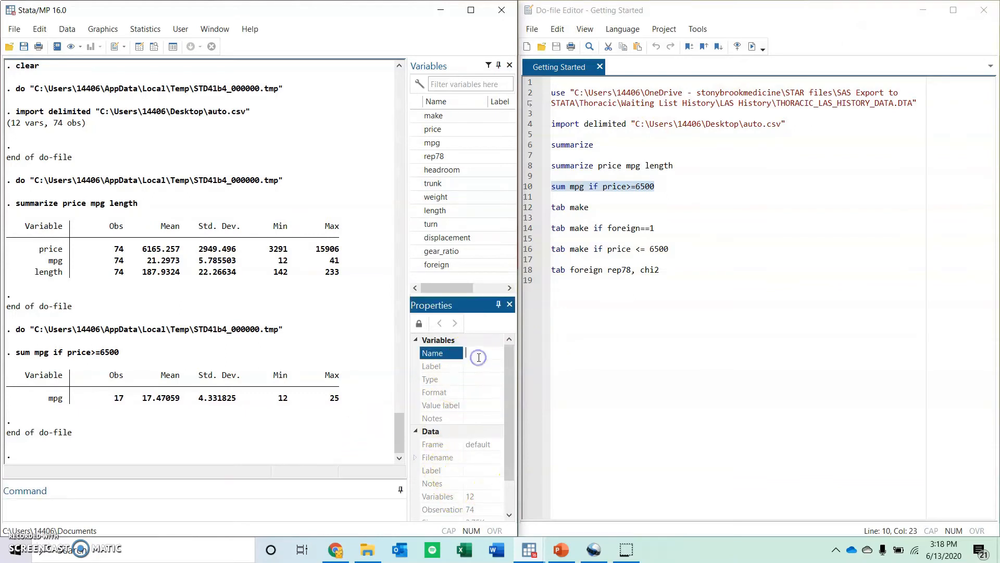
{"action": "left_click", "coordinate": [479, 365]}
{"action": "left_click", "coordinate": [480, 382]}
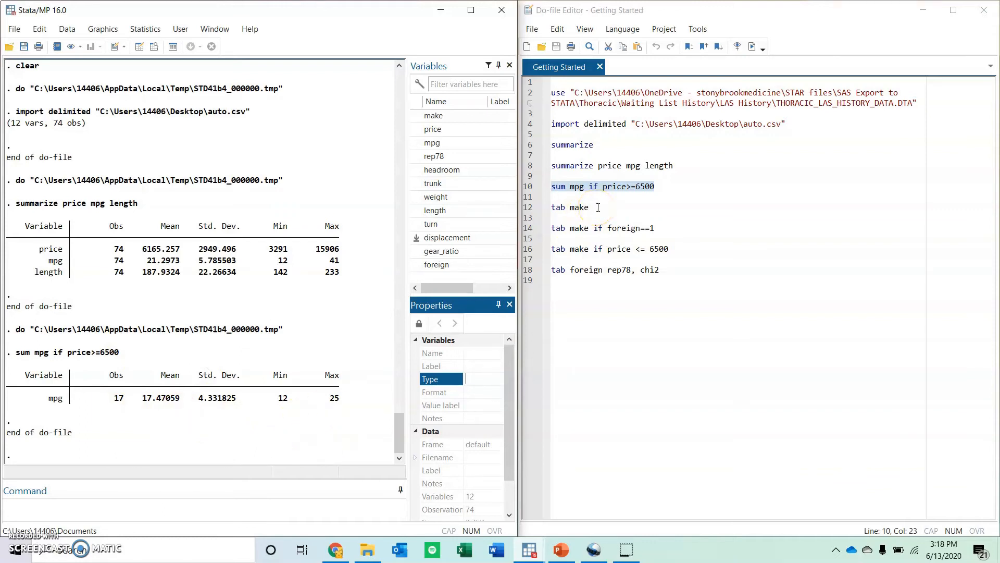
Step: Run only the "tab make" line of the do-file to tabulate the make variable
{"action": "left_click_drag", "start_coordinate": [597, 202], "coordinate": [562, 203]}
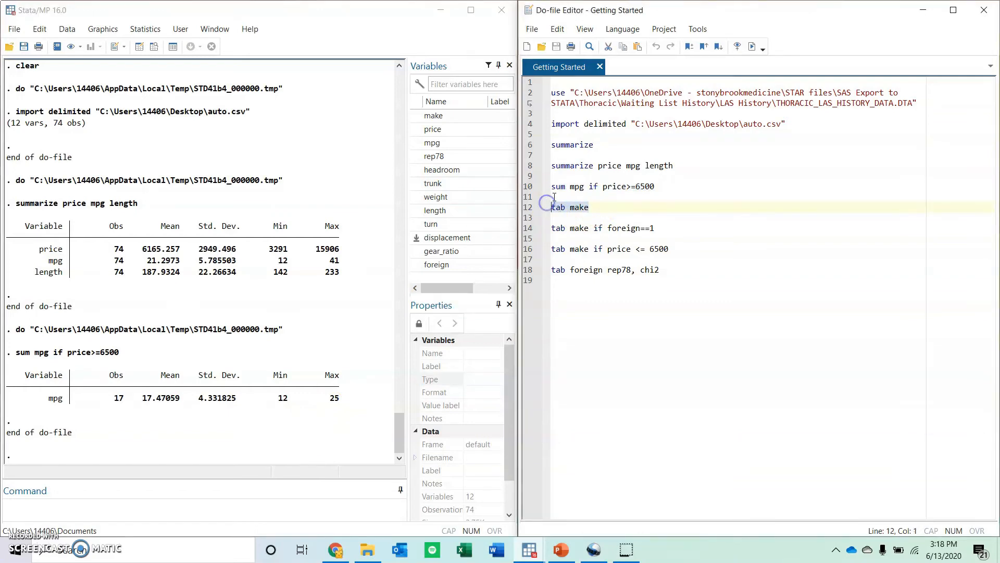
{"action": "left_click", "coordinate": [576, 208]}
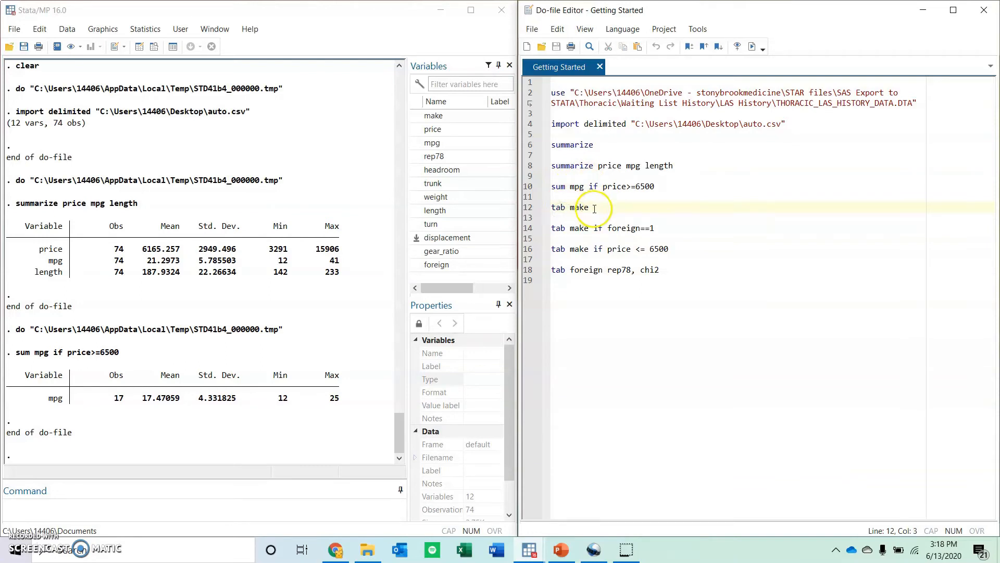
{"action": "left_click_drag", "start_coordinate": [594, 208], "coordinate": [551, 208]}
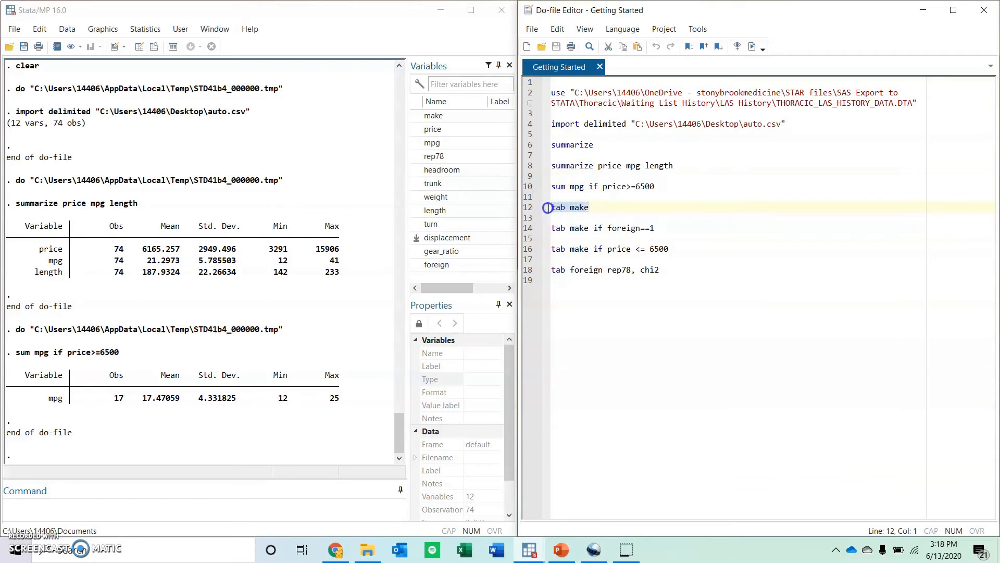
{"action": "left_click", "coordinate": [752, 46]}
Step: Examine the frequency, percent and cumulative columns of the make table from its first row to its total
{"action": "scroll", "coordinate": [146, 285], "scroll_direction": "up", "scroll_amount": 18}
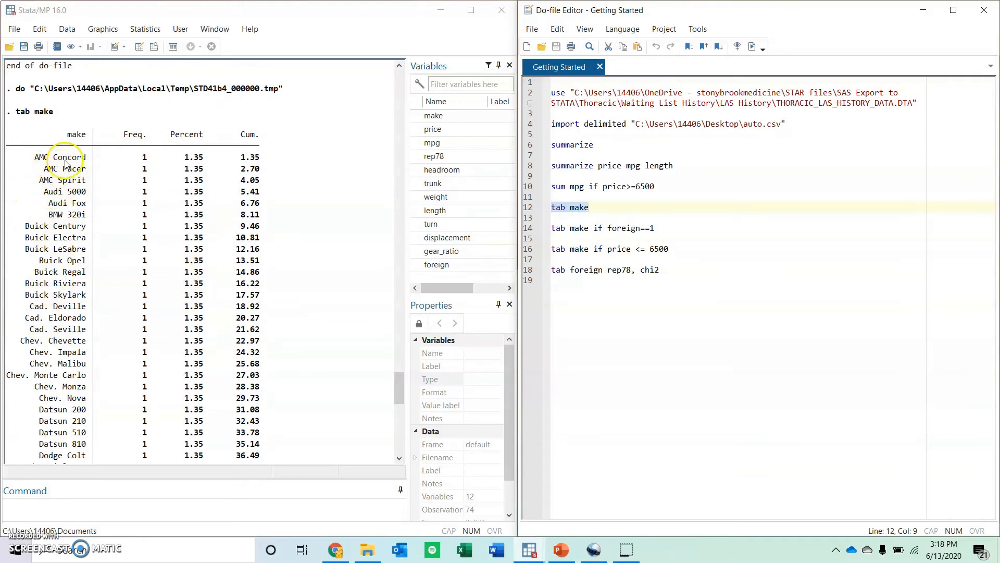
{"action": "scroll", "coordinate": [94, 260], "scroll_direction": "down", "scroll_amount": 5}
{"action": "scroll", "coordinate": [108, 283], "scroll_direction": "down", "scroll_amount": 12}
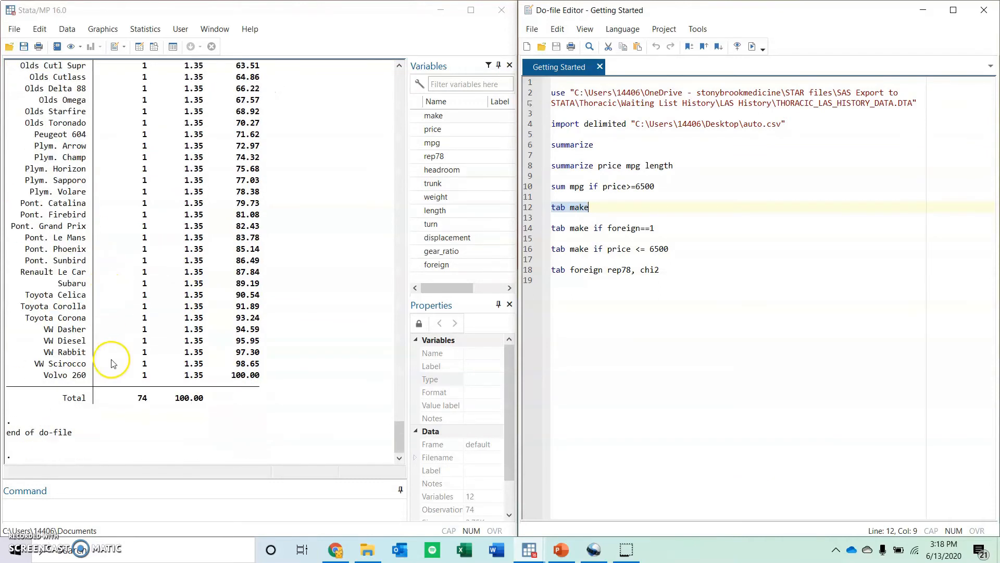
{"action": "scroll", "coordinate": [111, 355], "scroll_direction": "up", "scroll_amount": 7}
{"action": "scroll", "coordinate": [115, 363], "scroll_direction": "up", "scroll_amount": 7}
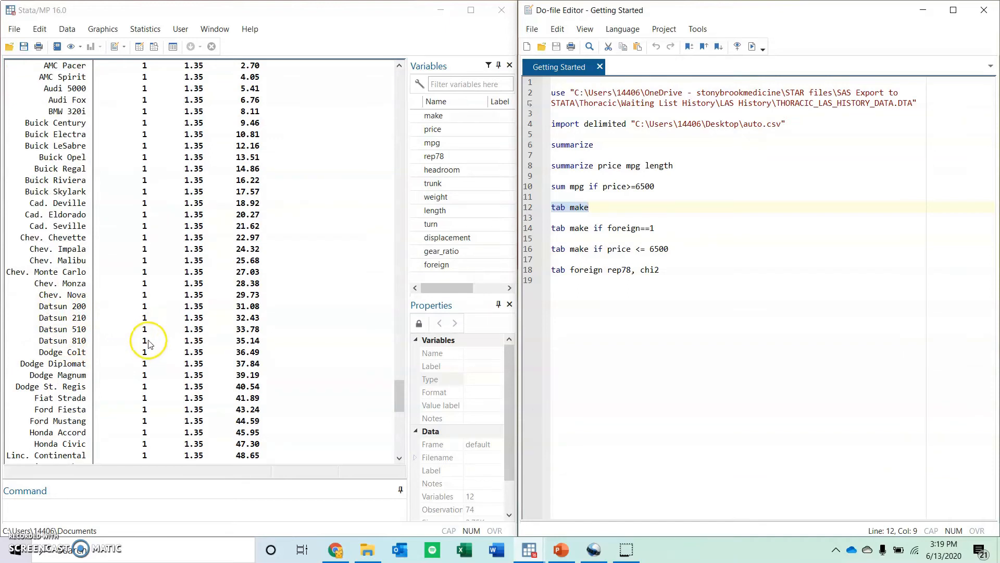
{"action": "scroll", "coordinate": [143, 334], "scroll_direction": "up", "scroll_amount": 7}
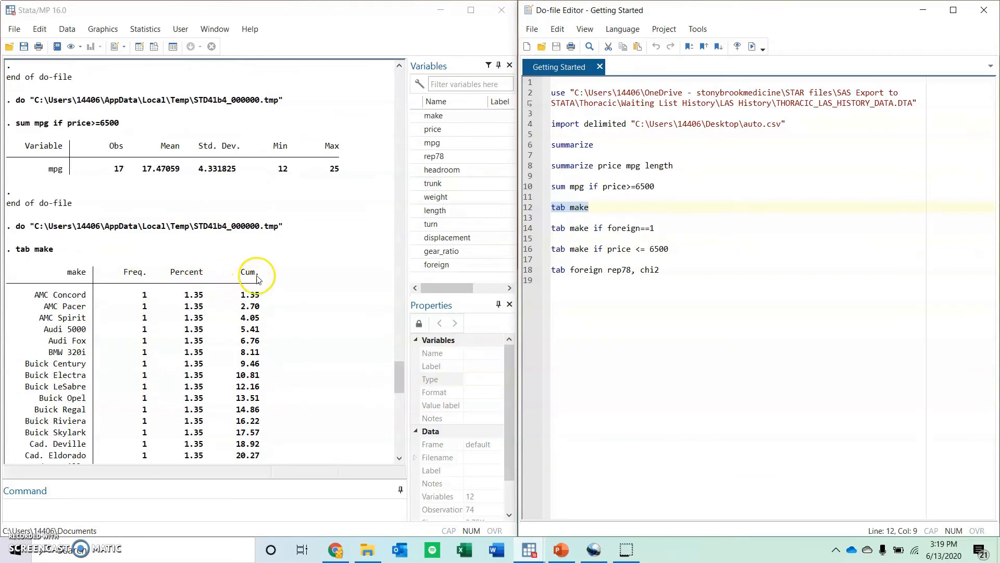
{"action": "scroll", "coordinate": [271, 308], "scroll_direction": "down", "scroll_amount": 4}
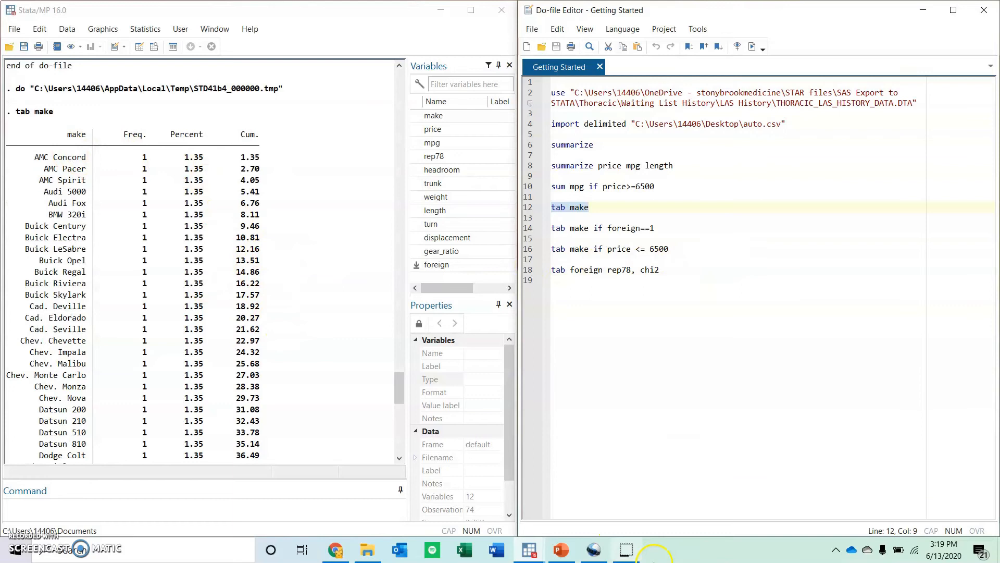
{"action": "scroll", "coordinate": [333, 442], "scroll_direction": "down", "scroll_amount": 10}
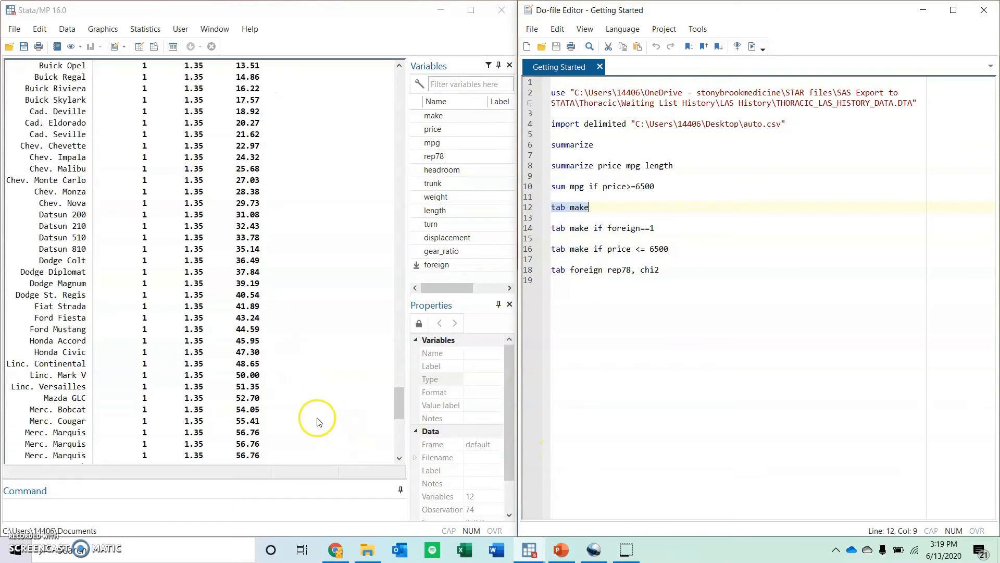
{"action": "scroll", "coordinate": [318, 421], "scroll_direction": "down", "scroll_amount": 7}
{"action": "scroll", "coordinate": [318, 421], "scroll_direction": "up", "scroll_amount": 20}
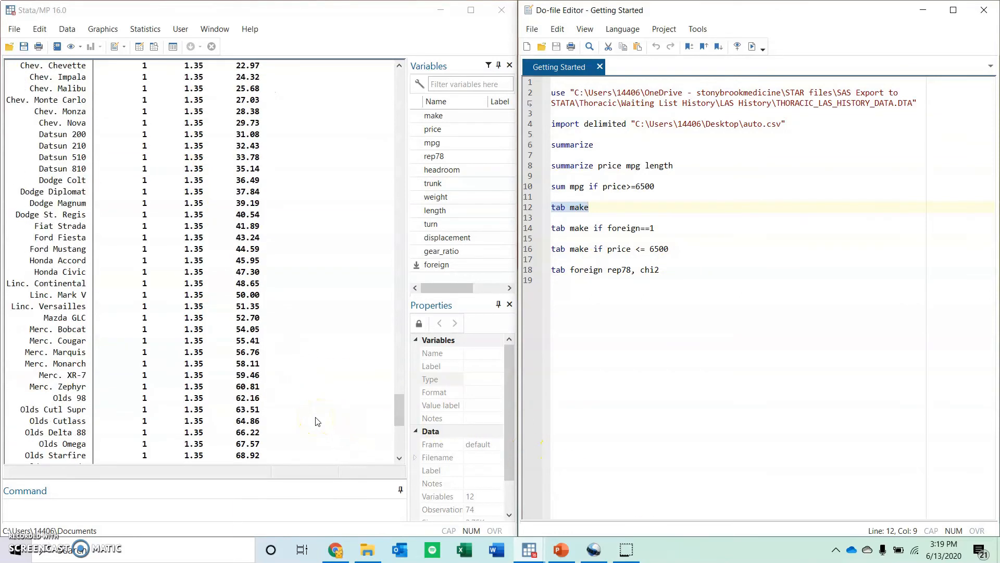
Step: Run only the do-file line "tab make if foreign==1" to tabulate the makes of foreign cars
{"action": "left_click", "coordinate": [757, 321]}
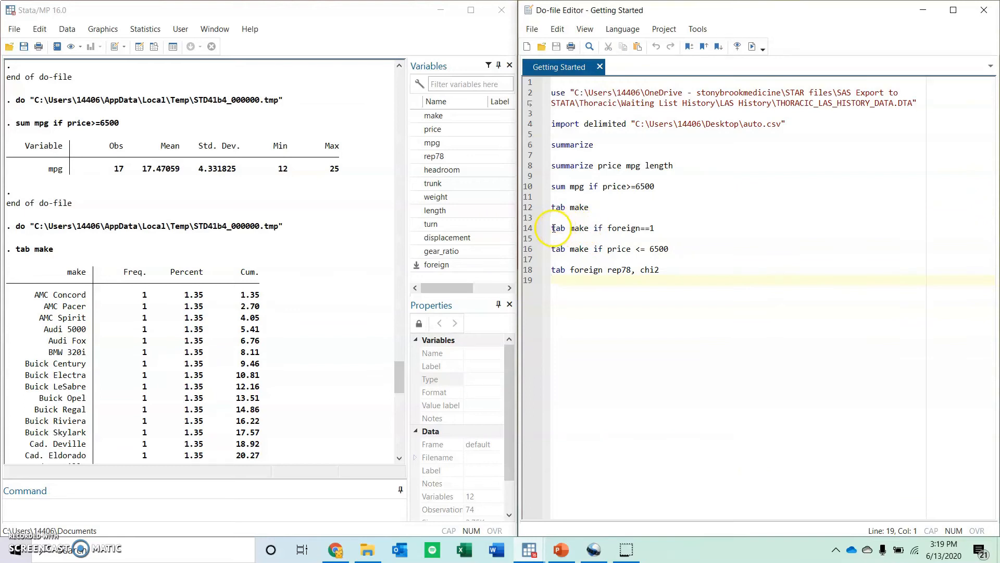
{"action": "left_click", "coordinate": [586, 230]}
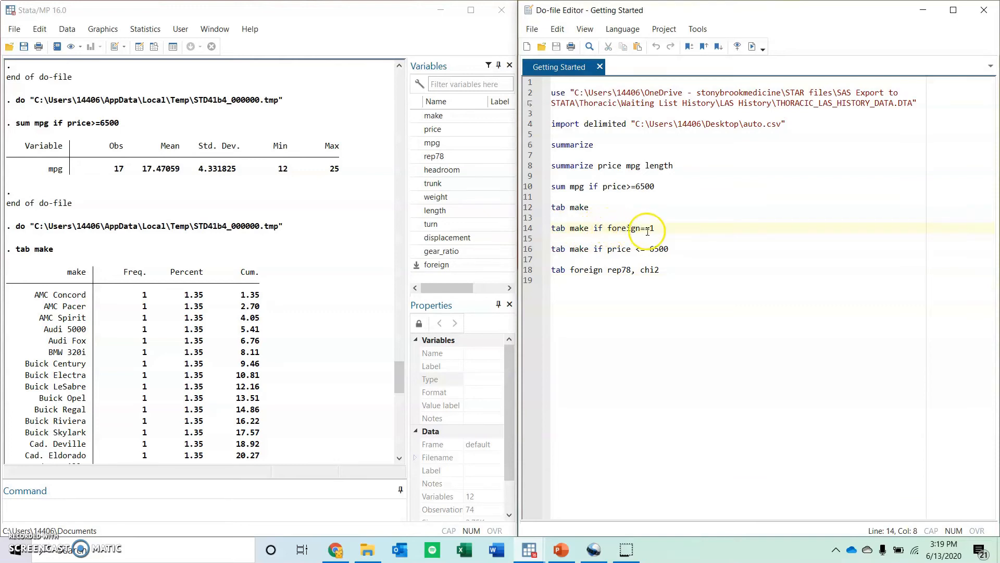
{"action": "left_click_drag", "start_coordinate": [656, 228], "coordinate": [557, 229]}
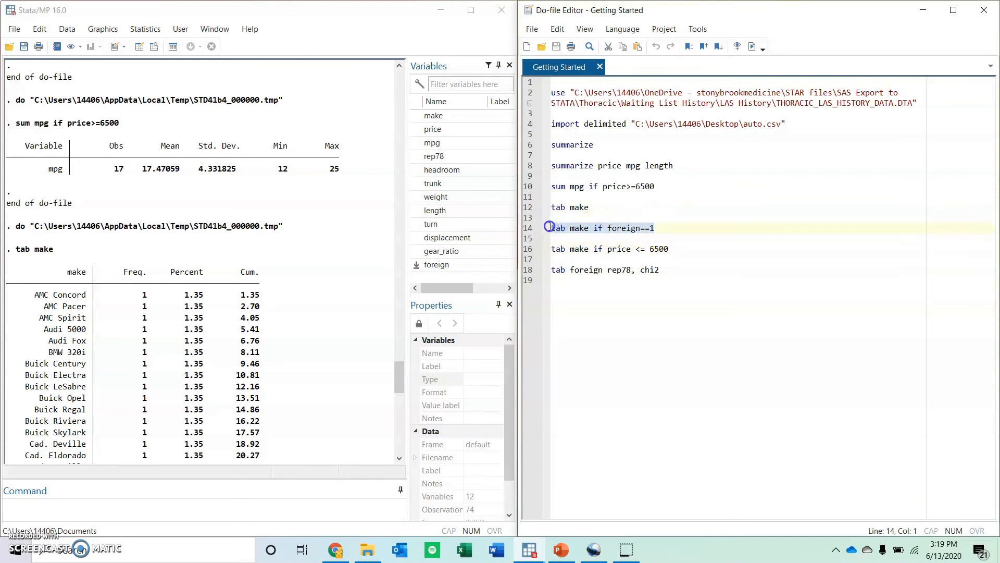
{"action": "left_click", "coordinate": [752, 46]}
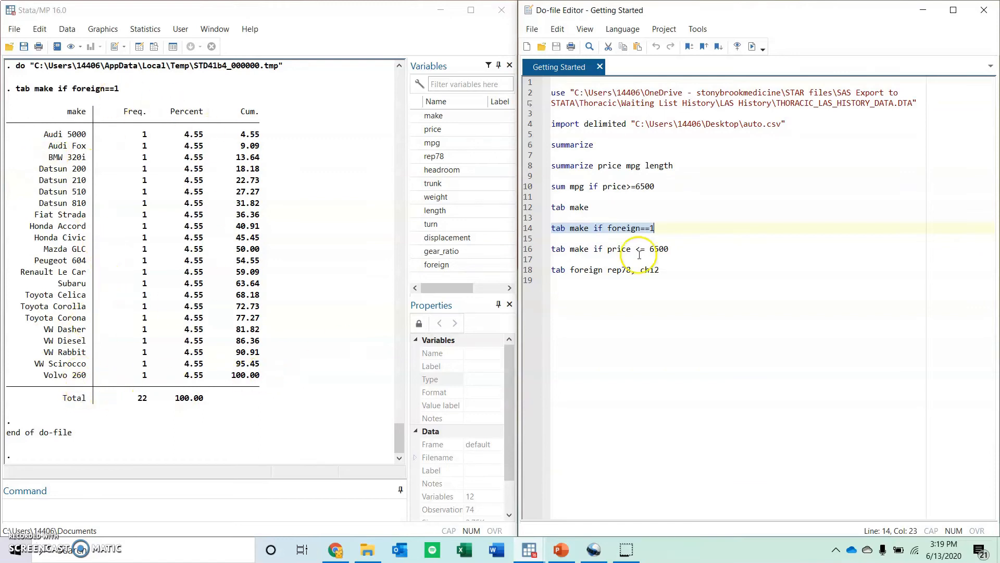
Step: Run only the do-file line "tab make if price <= 6500" to tabulate makes within that price limit
{"action": "left_click", "coordinate": [680, 249]}
{"action": "left_click", "coordinate": [587, 254]}
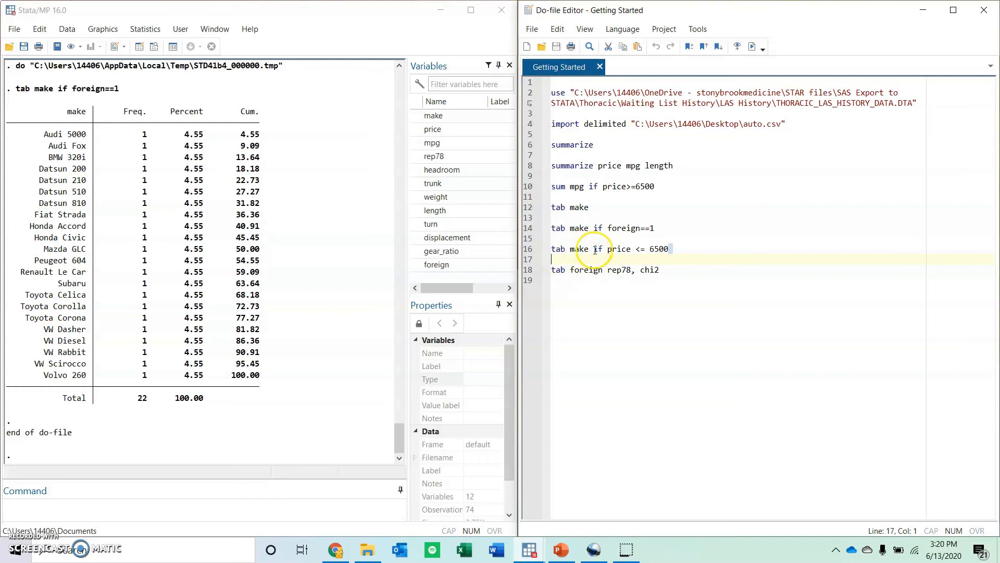
{"action": "left_click", "coordinate": [634, 250]}
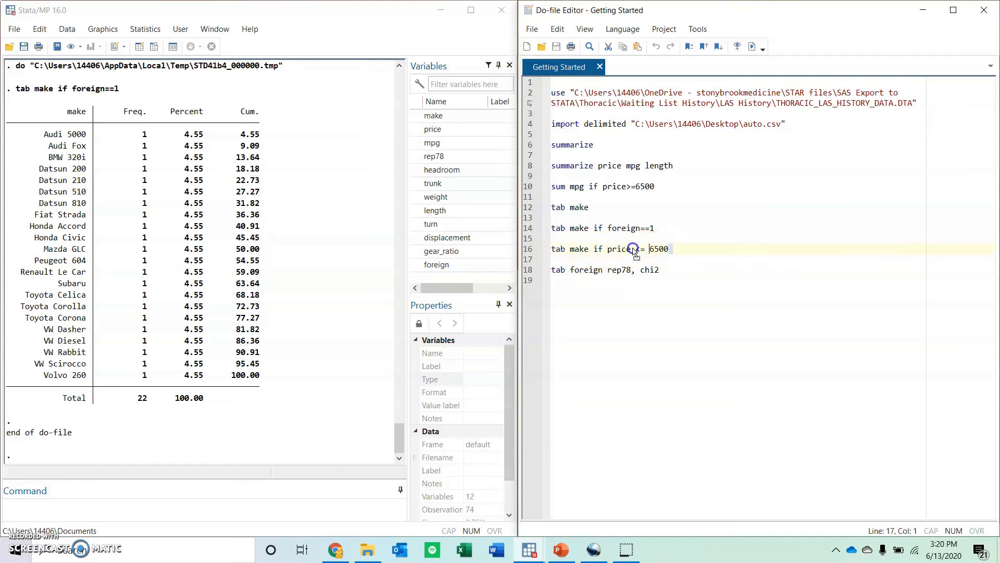
{"action": "key", "text": "shift+Home"}
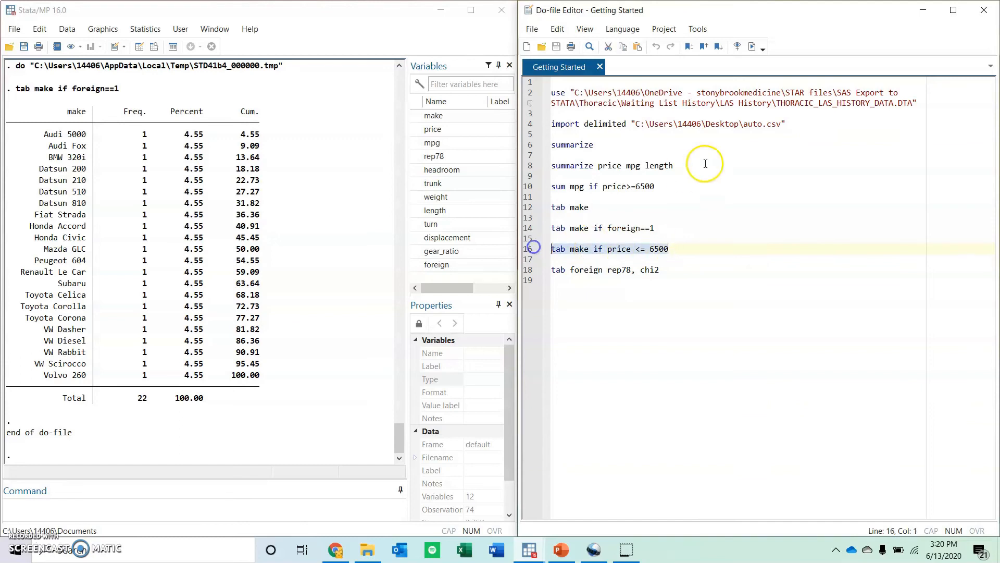
{"action": "left_click", "coordinate": [751, 47]}
Step: Review the price-limited make table, including the frequency and percent in its Total row
{"action": "scroll", "coordinate": [134, 308], "scroll_direction": "up", "scroll_amount": 10}
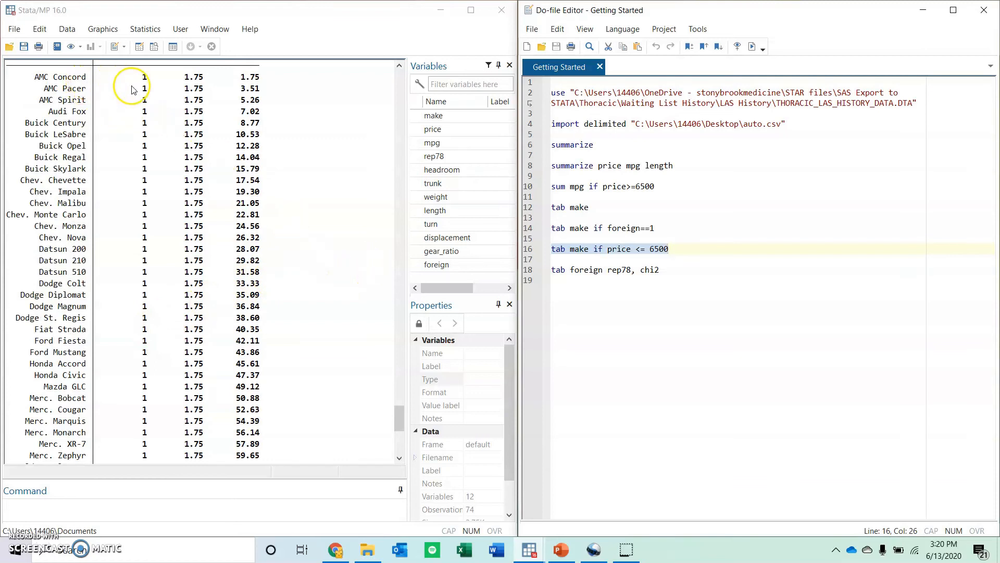
{"action": "scroll", "coordinate": [172, 318], "scroll_direction": "down", "scroll_amount": 8}
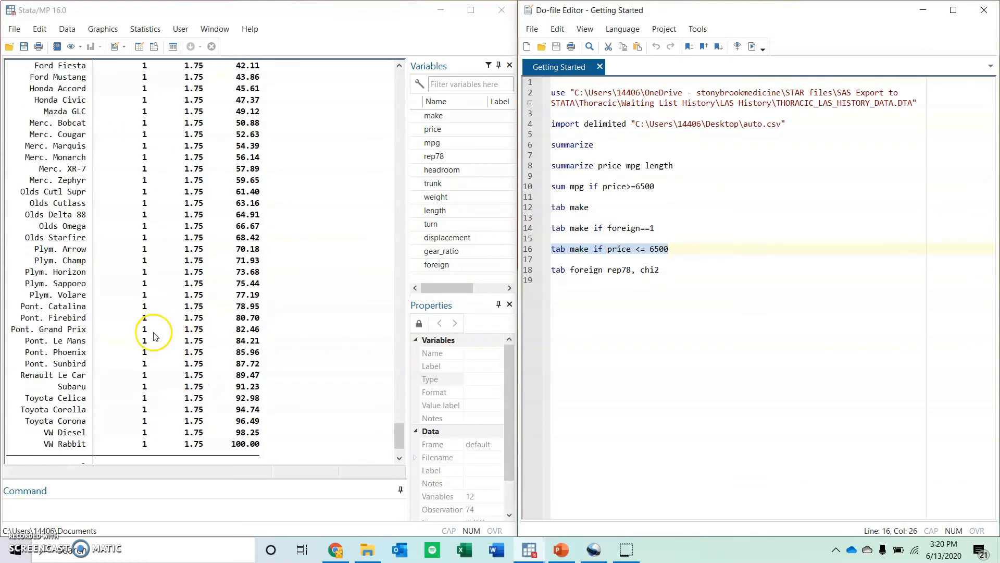
{"action": "scroll", "coordinate": [158, 335], "scroll_direction": "down", "scroll_amount": 1}
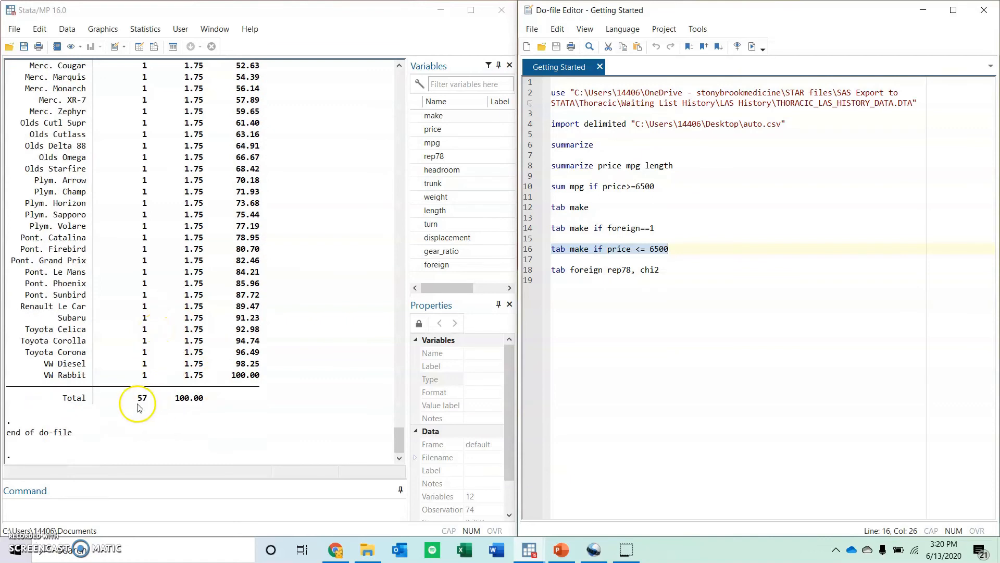
{"action": "double_click", "coordinate": [74, 399]}
{"action": "left_click_drag", "start_coordinate": [76, 400], "coordinate": [164, 403]}
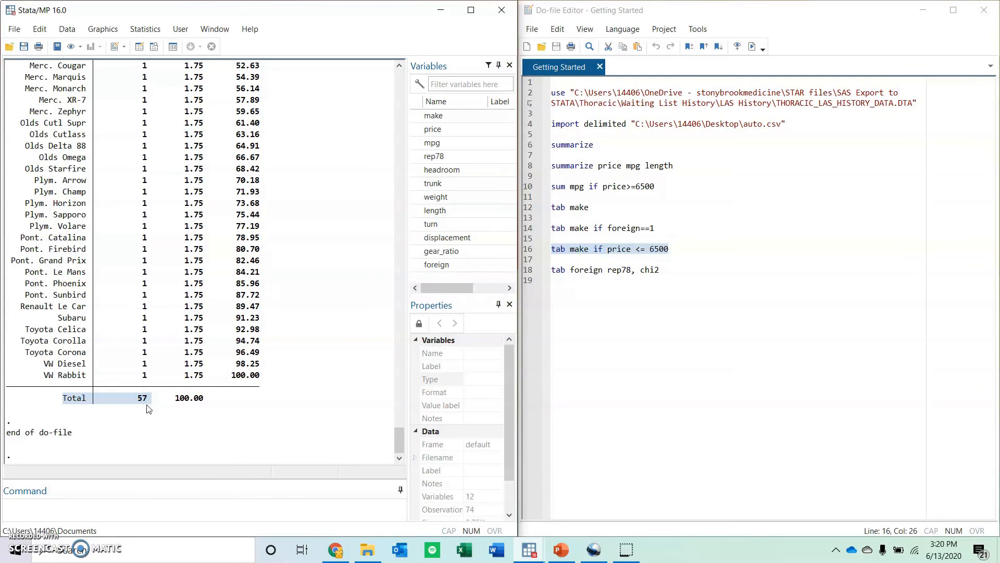
{"action": "left_click_drag", "start_coordinate": [148, 409], "coordinate": [211, 400]}
{"action": "scroll", "coordinate": [260, 414], "scroll_direction": "up", "scroll_amount": 17}
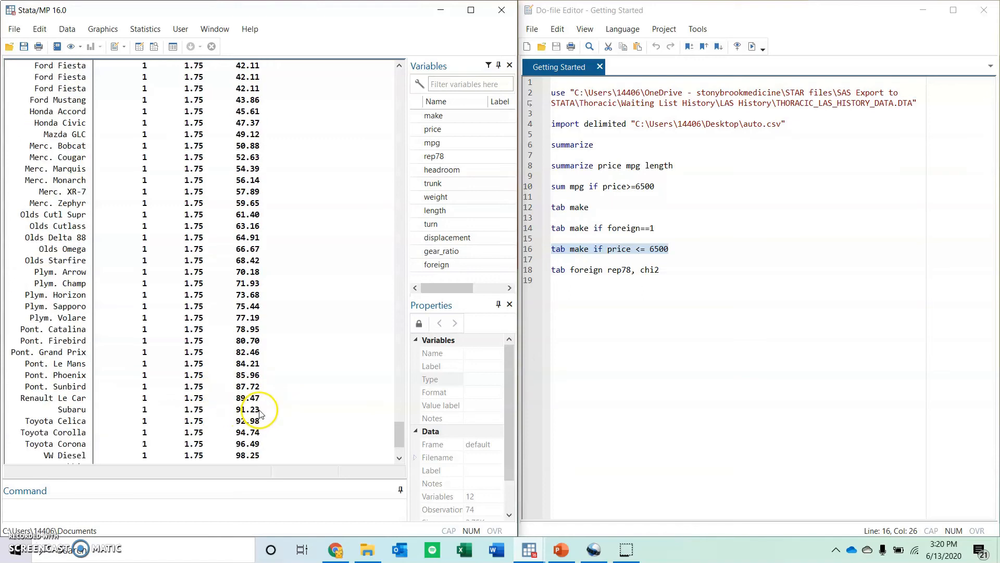
{"action": "scroll", "coordinate": [276, 425], "scroll_direction": "down", "scroll_amount": 17}
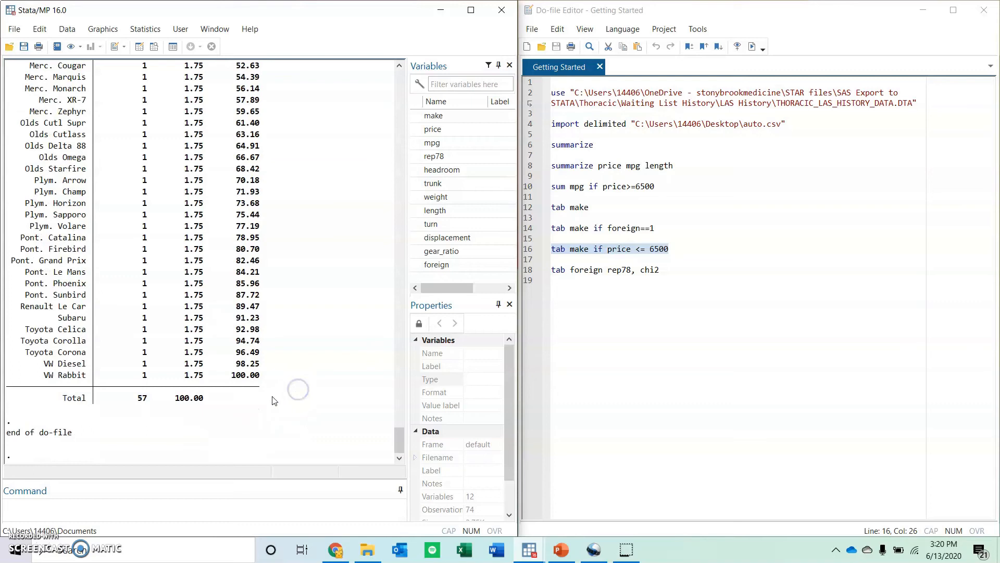
{"action": "left_click", "coordinate": [286, 400]}
Step: Run only the "summarize" line of the do-file to get summary statistics for all variables
{"action": "left_click", "coordinate": [668, 307]}
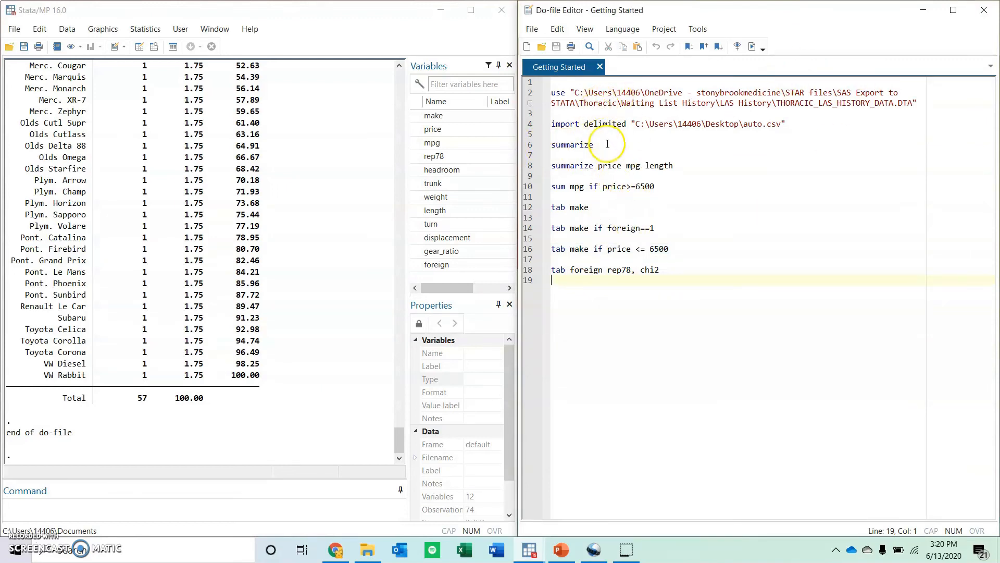
{"action": "left_click_drag", "start_coordinate": [608, 144], "coordinate": [551, 145]}
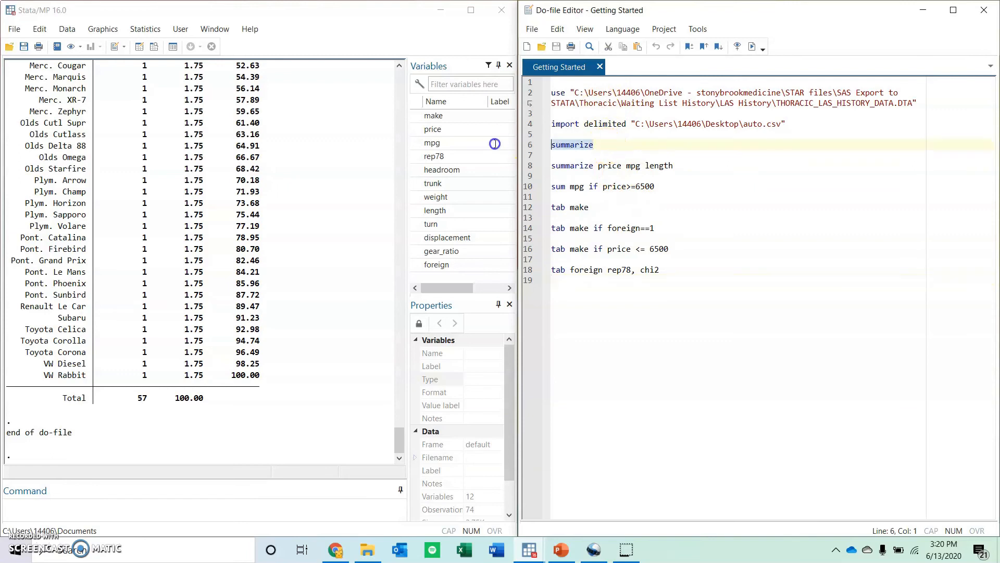
{"action": "left_click", "coordinate": [754, 47]}
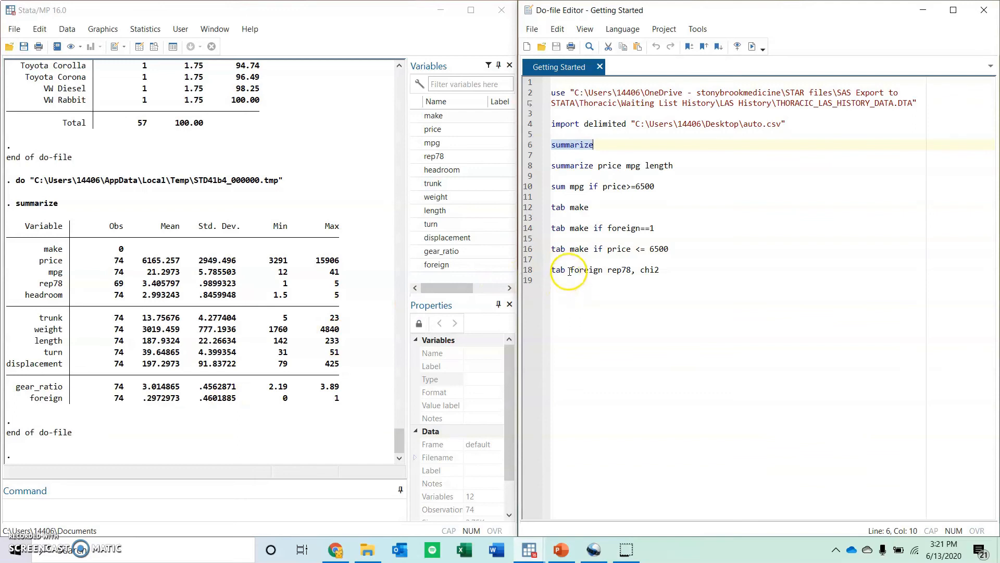
Step: Run only the do-file line "tab foreign rep78, chi2" to cross-tabulate the two variables with a chi-squared test
{"action": "left_click_drag", "start_coordinate": [571, 267], "coordinate": [618, 270]}
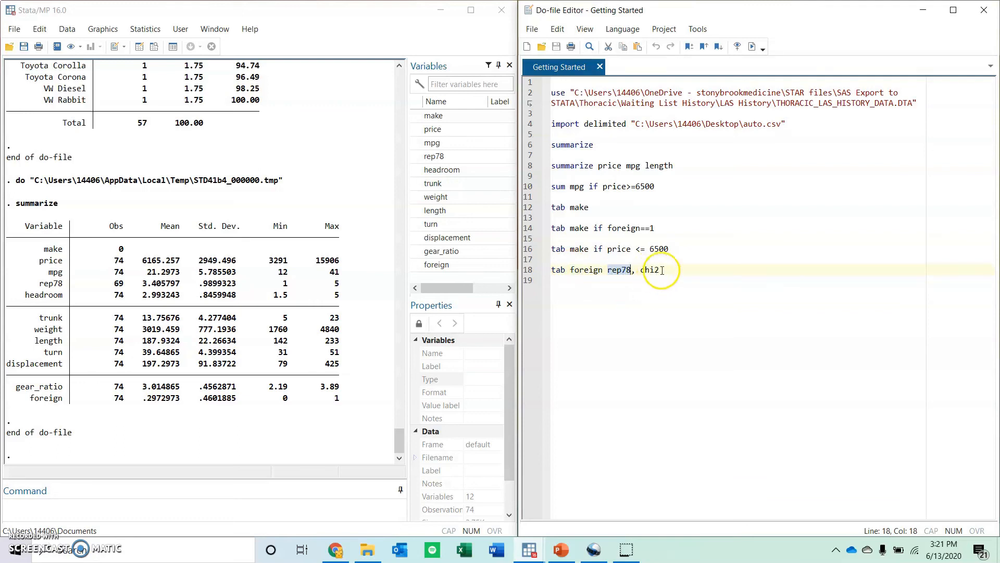
{"action": "left_click", "coordinate": [636, 270]}
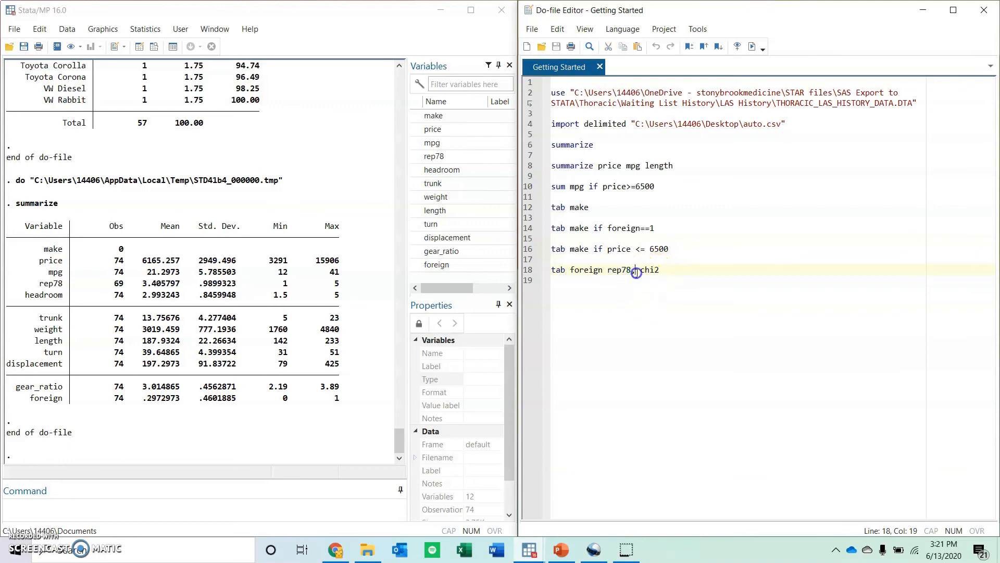
{"action": "left_click", "coordinate": [664, 269]}
{"action": "left_click_drag", "start_coordinate": [662, 270], "coordinate": [544, 267]}
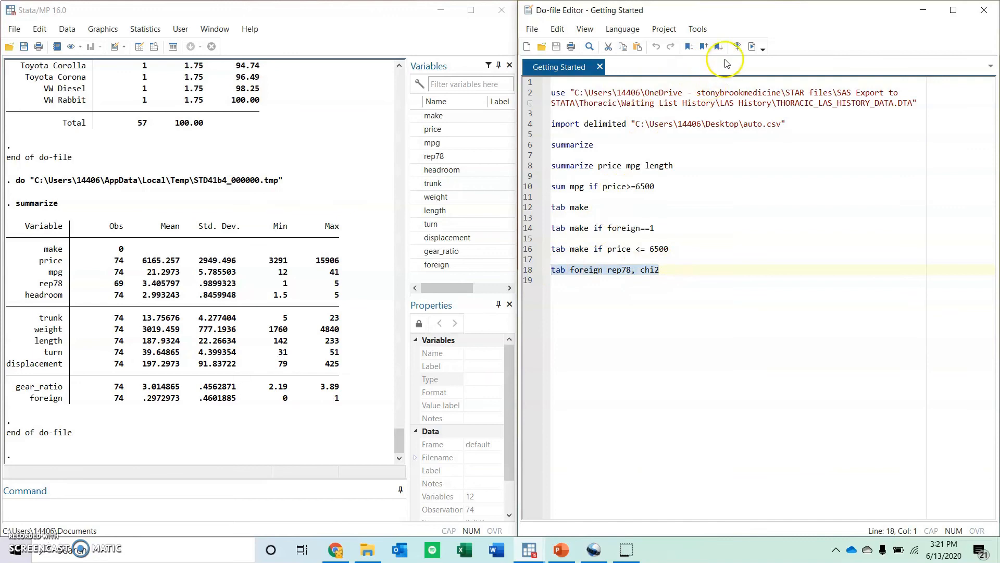
{"action": "left_click", "coordinate": [752, 45]}
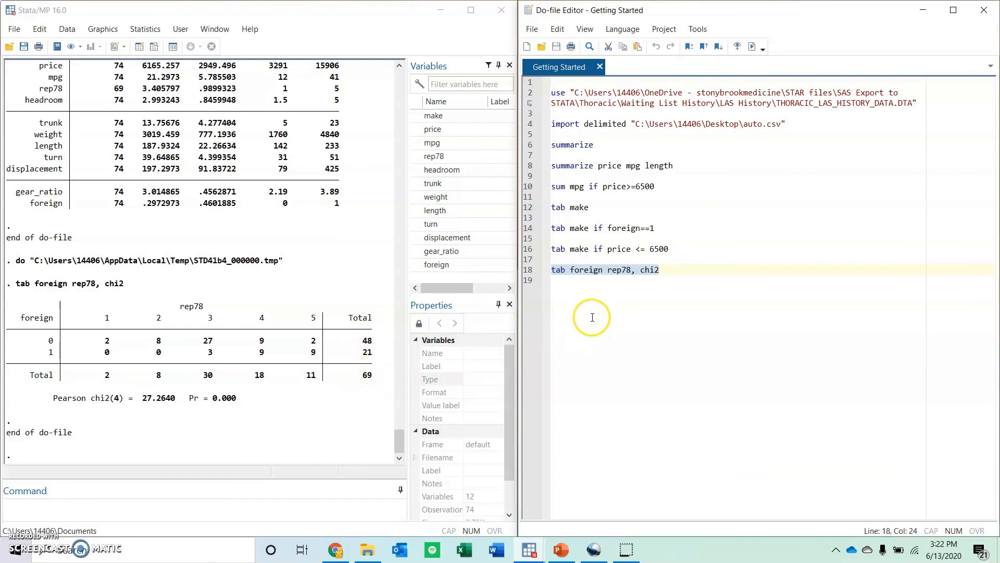
{"action": "left_click", "coordinate": [702, 281]}
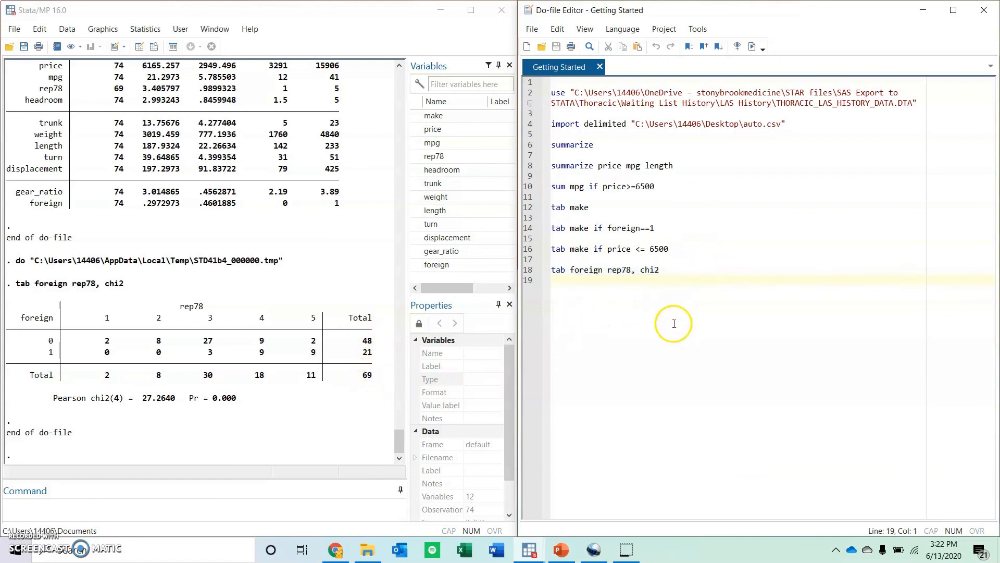